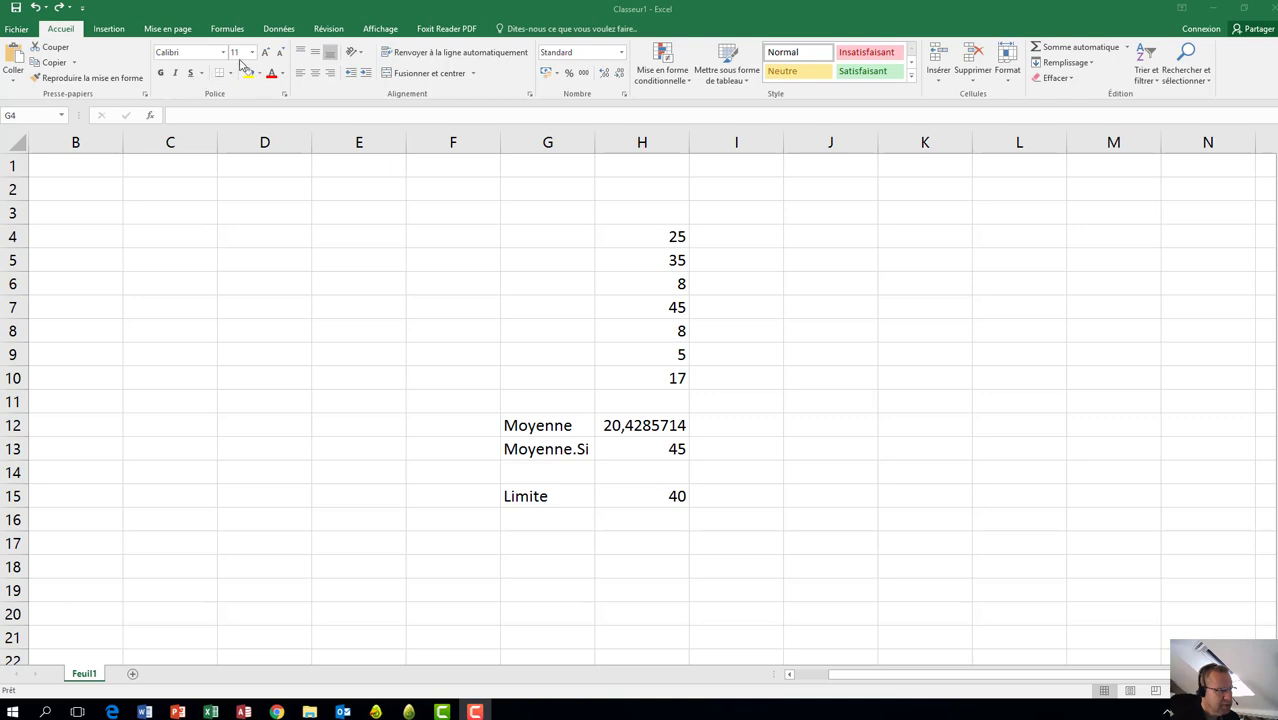
Step: Make the labels in G12:G15 bold and set their font to Bodoni MT Black
click(540, 425)
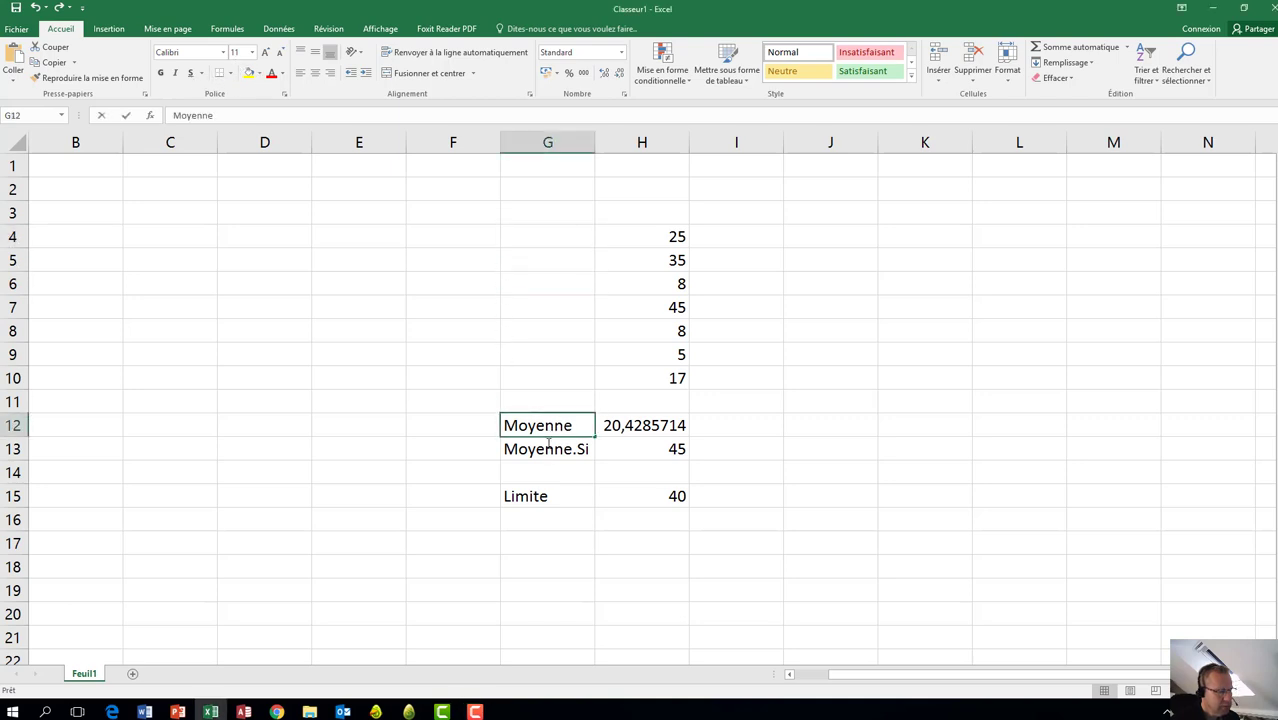
click(518, 447)
drag(518, 425, 522, 496)
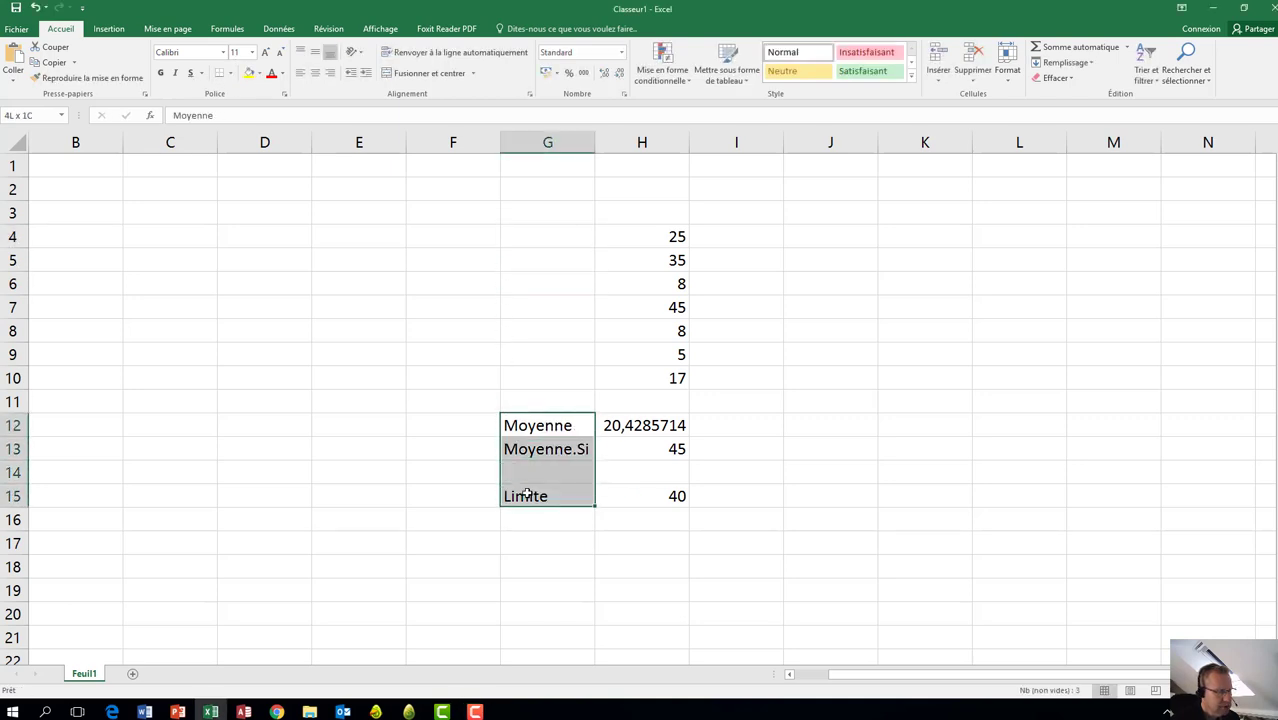
click(160, 73)
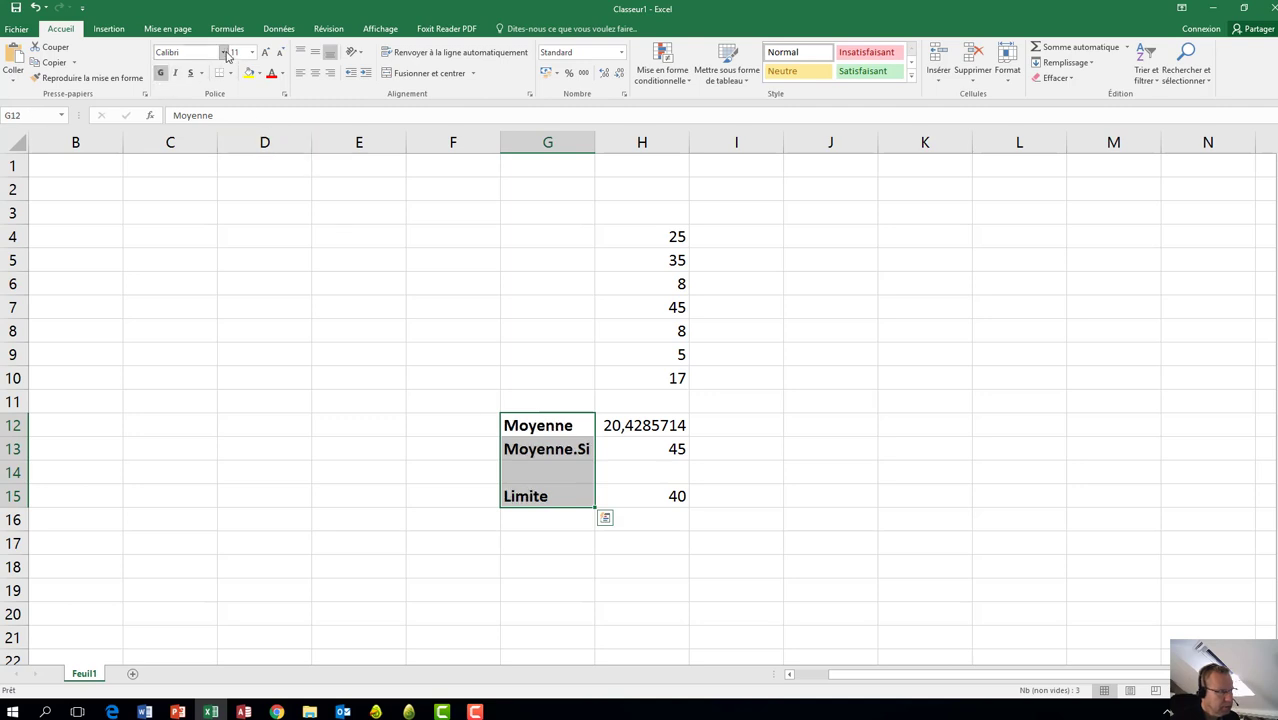
click(224, 52)
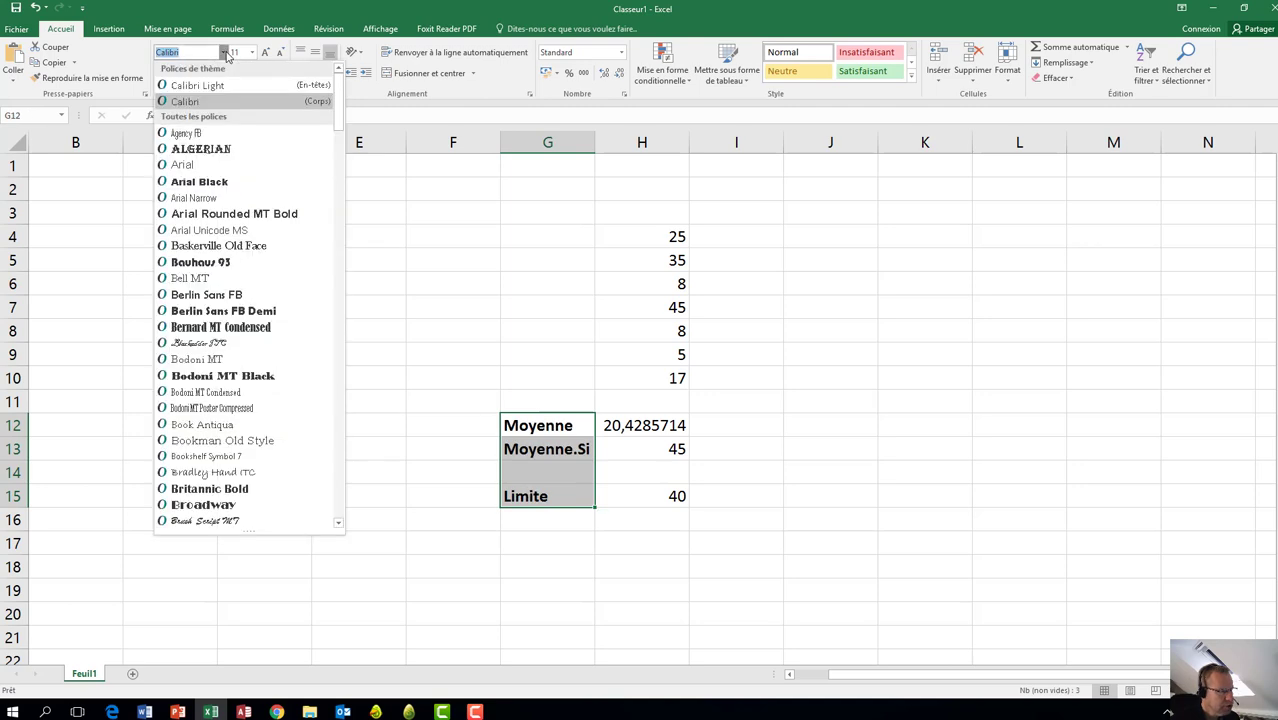
click(212, 376)
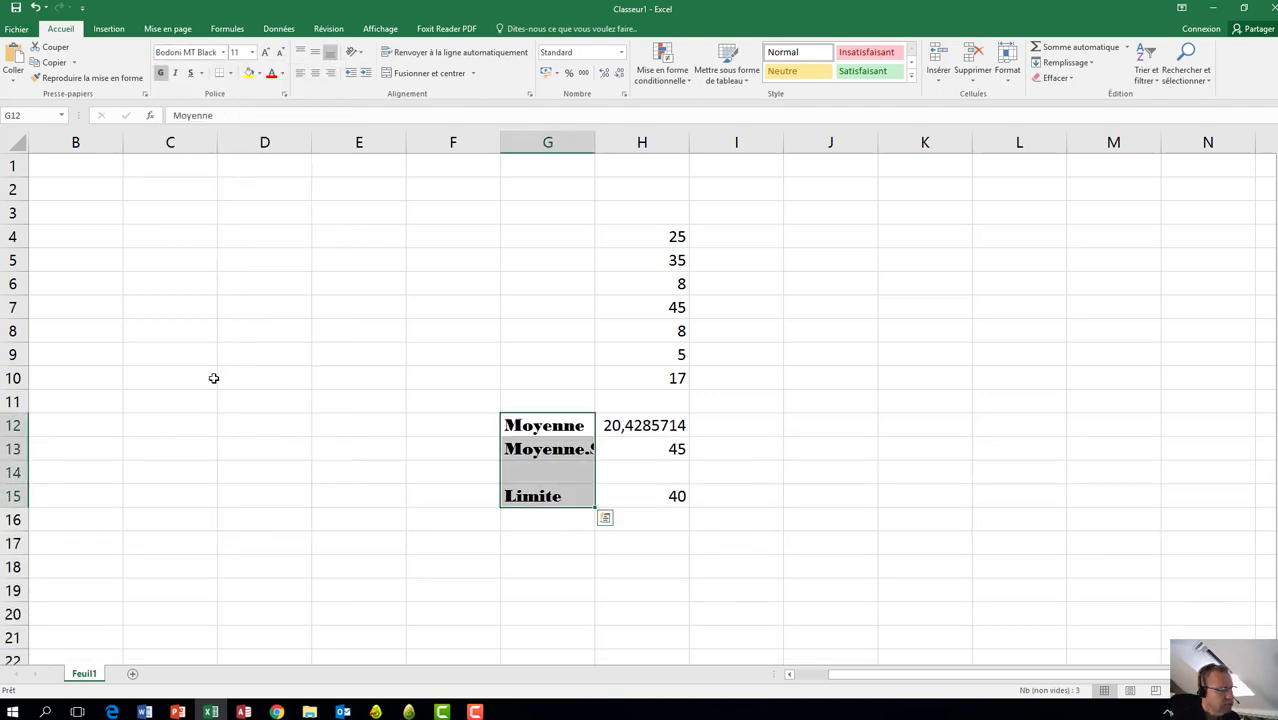
Step: Autofit the width of column G and colour the text of the labels in G12:G15 red
double_click(597, 148)
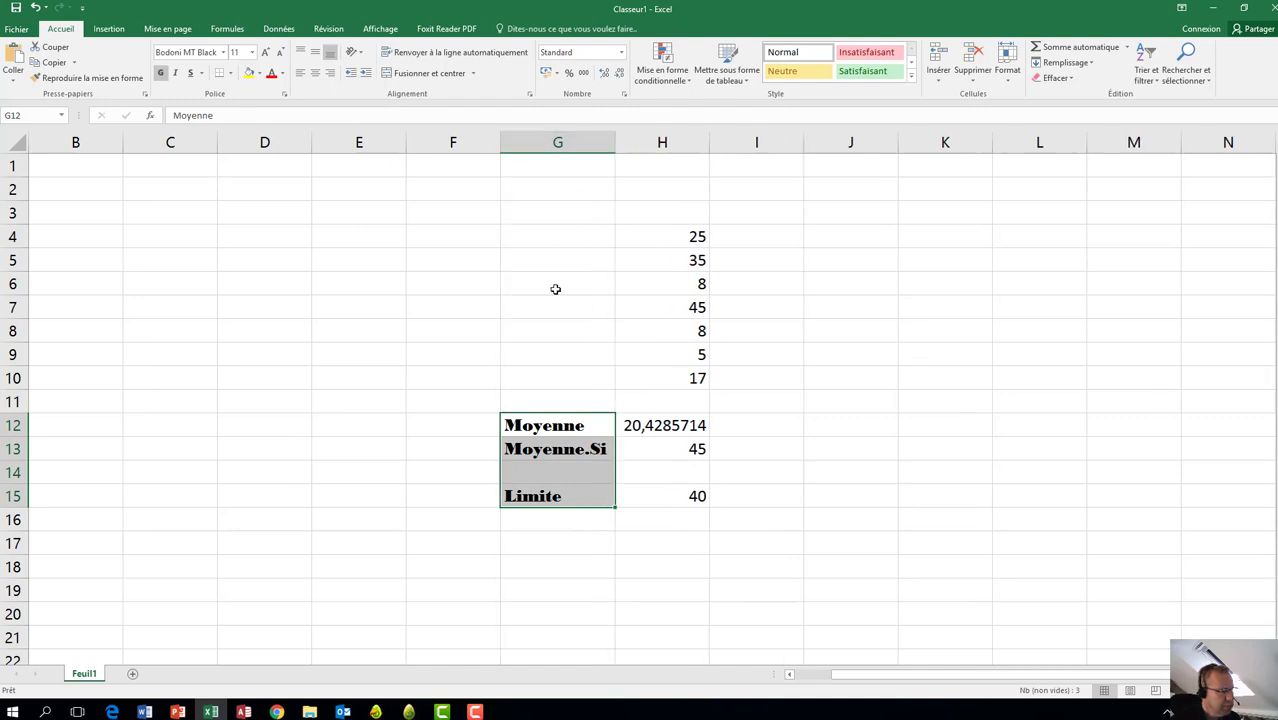
click(270, 73)
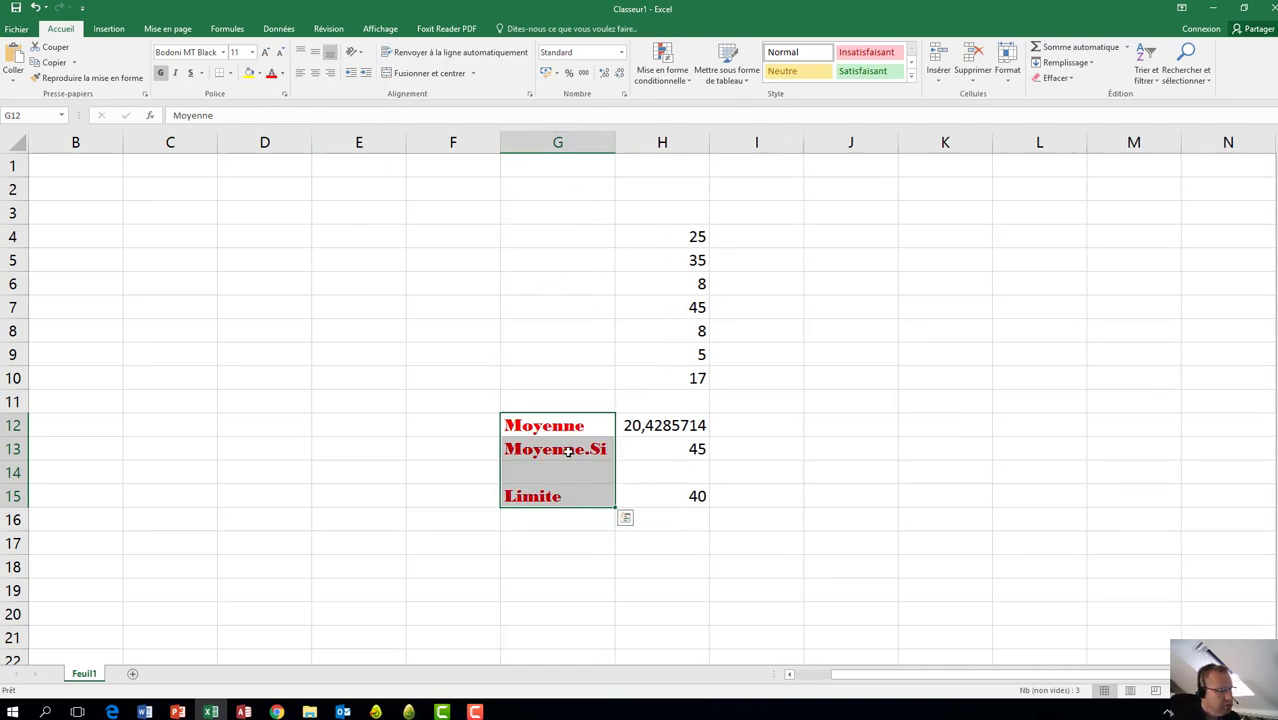
Step: Fill the Moyenne.Si label cell with yellow, and replace that fill with light orange
click(564, 450)
click(249, 73)
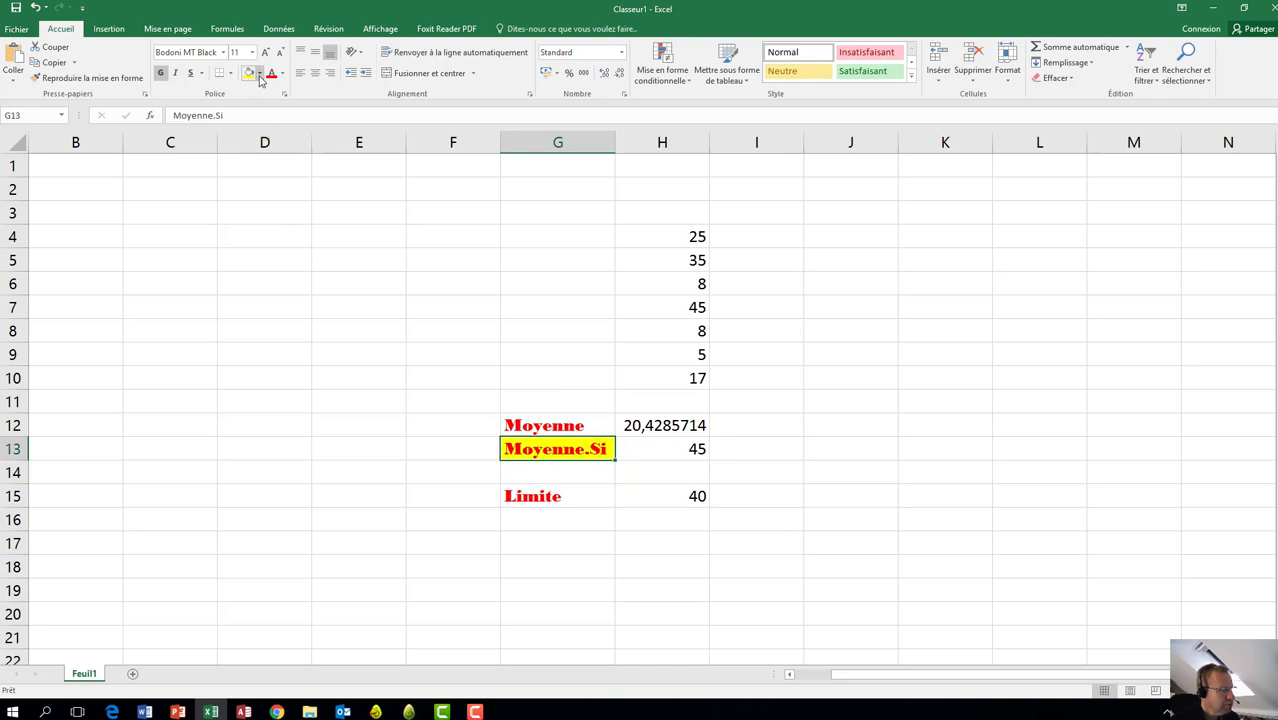
click(259, 75)
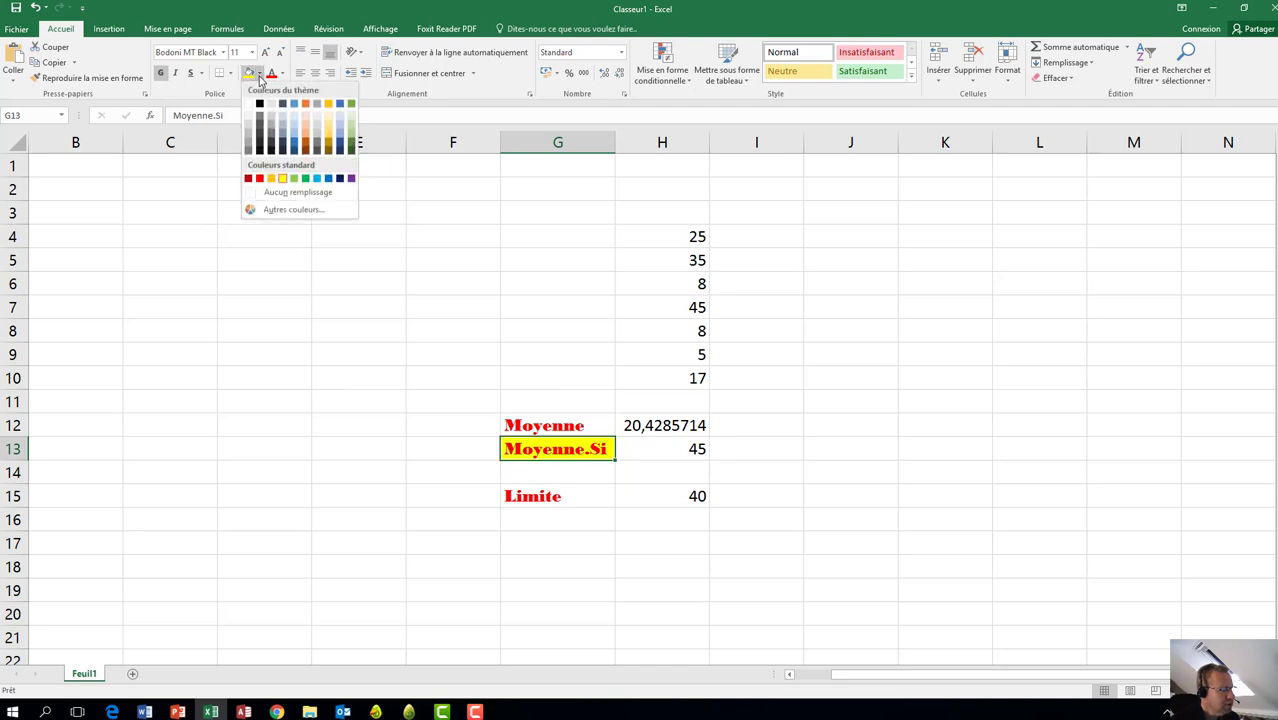
click(305, 127)
click(454, 253)
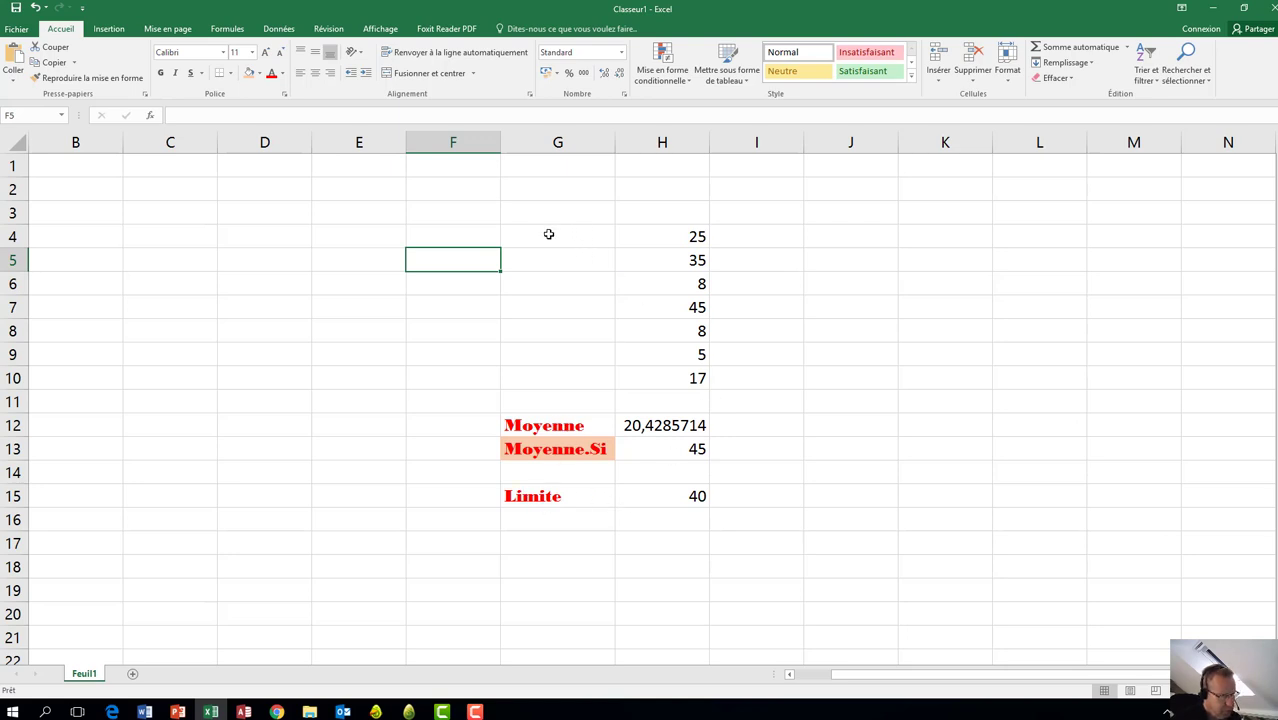
Step: Apply all borders to every cell in the range G4:H15
drag(548, 235, 659, 497)
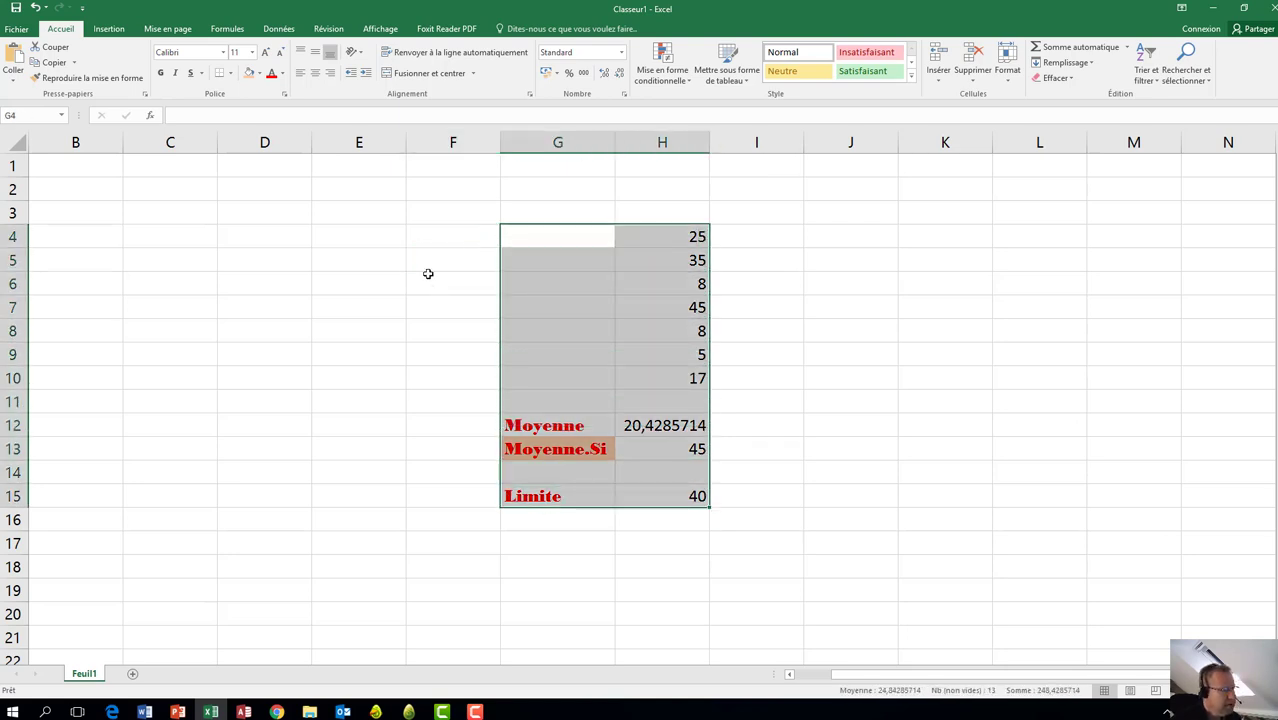
click(232, 74)
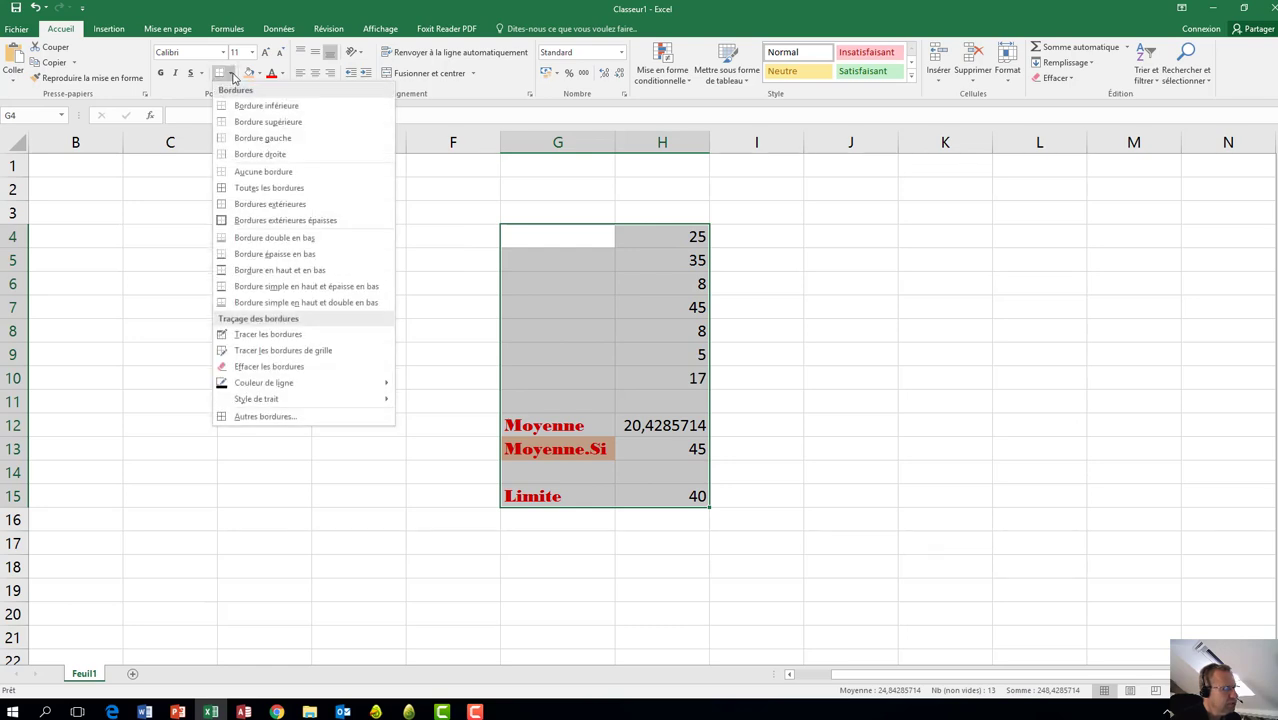
click(288, 188)
click(382, 247)
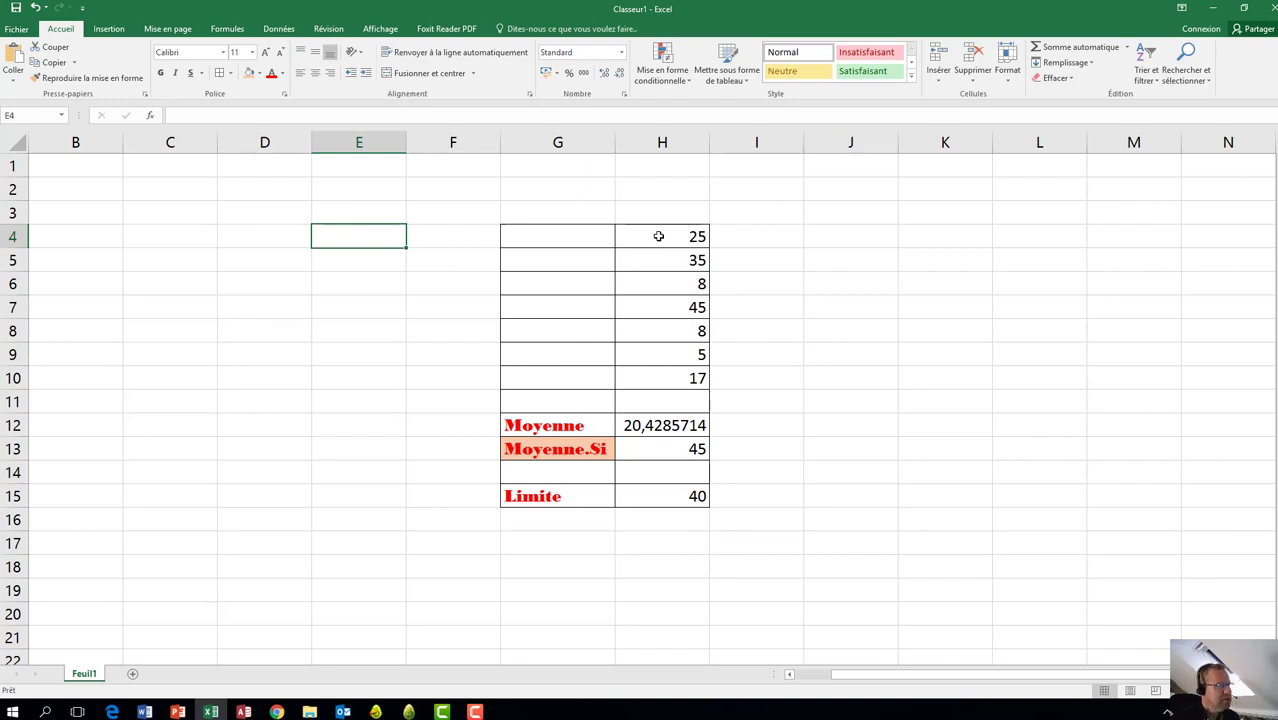
Step: Try the middle, top and bottom vertical alignments on the values in H4:H10
drag(659, 236, 659, 378)
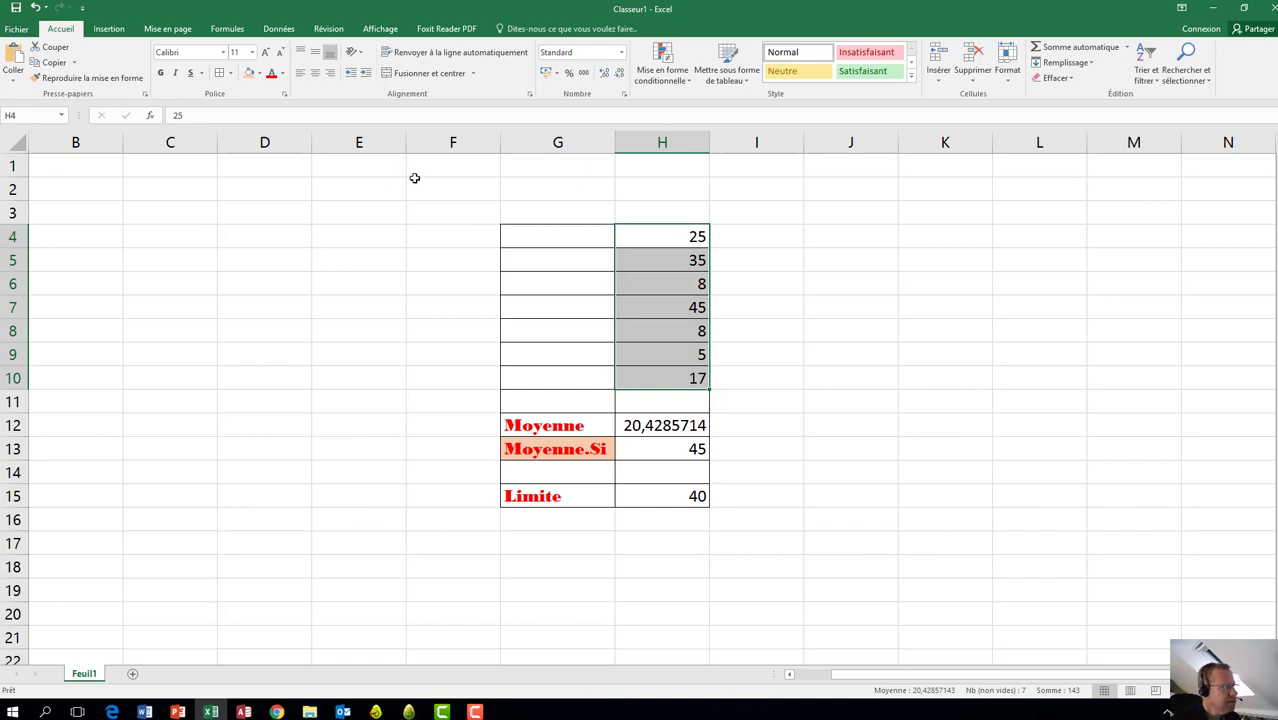
click(314, 55)
click(300, 53)
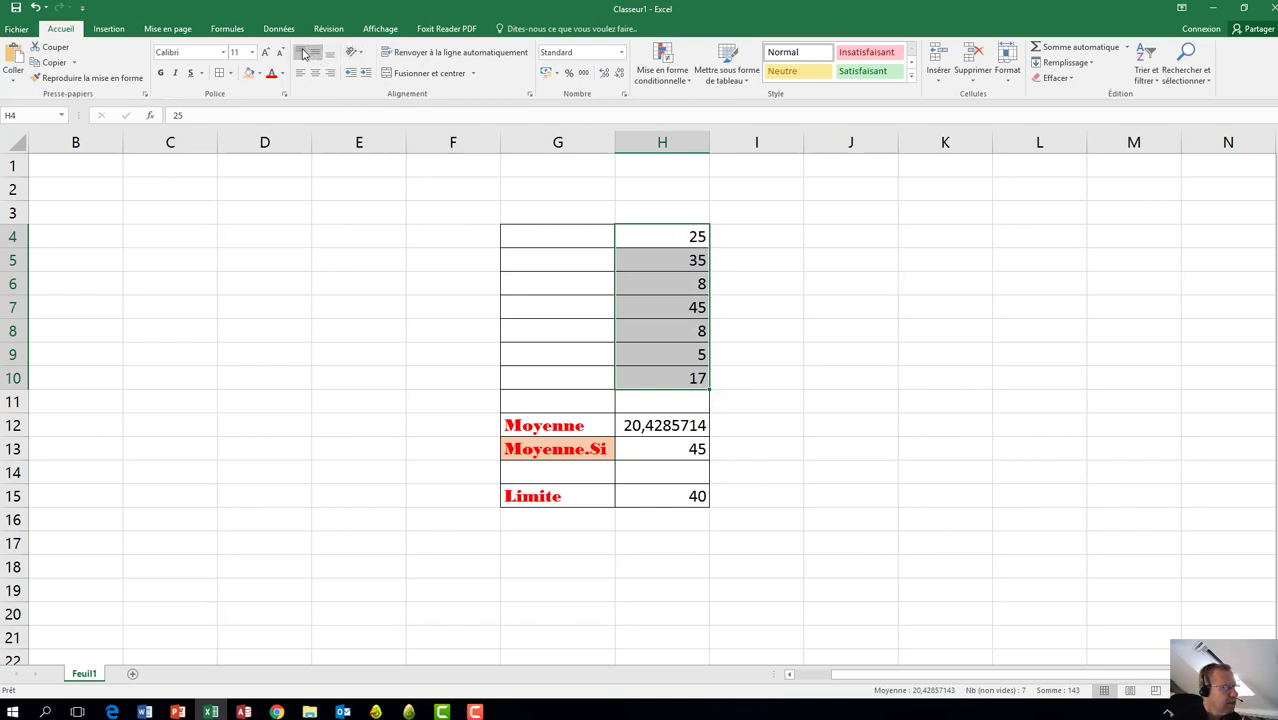
click(315, 53)
click(330, 56)
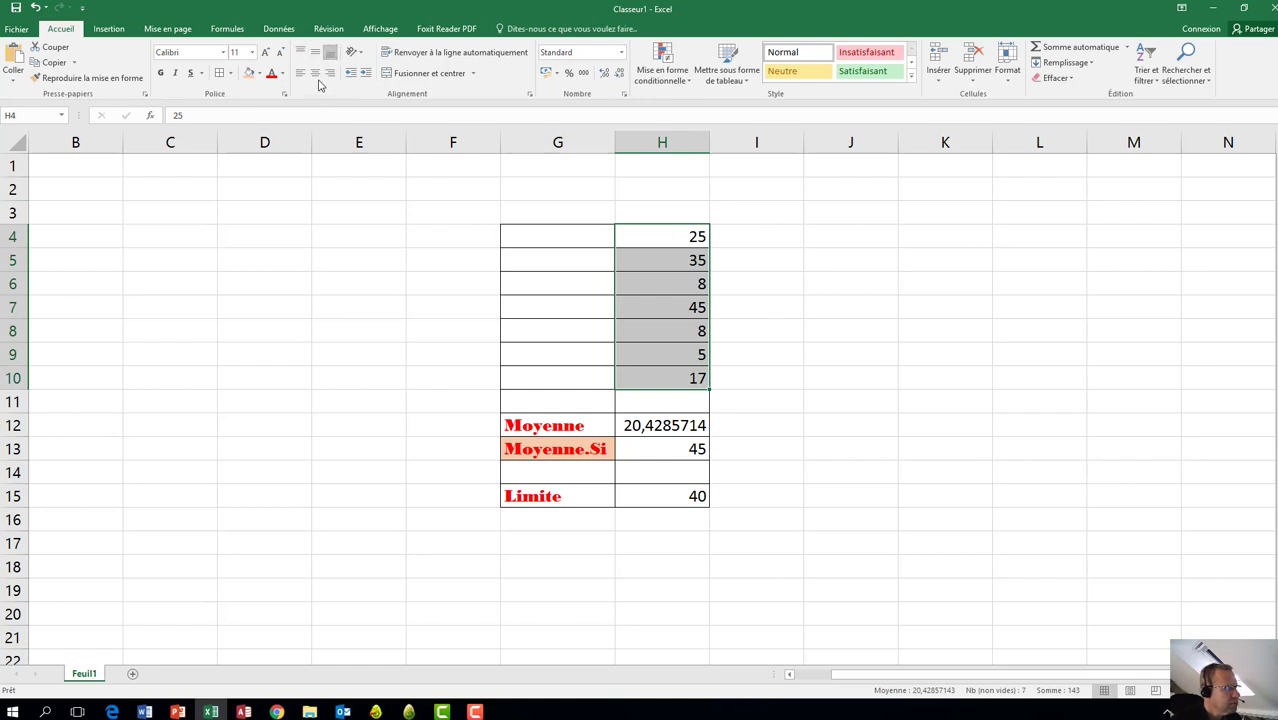
Step: Try left and centre alignment on the values in H4:H10, and finish with right alignment
click(301, 74)
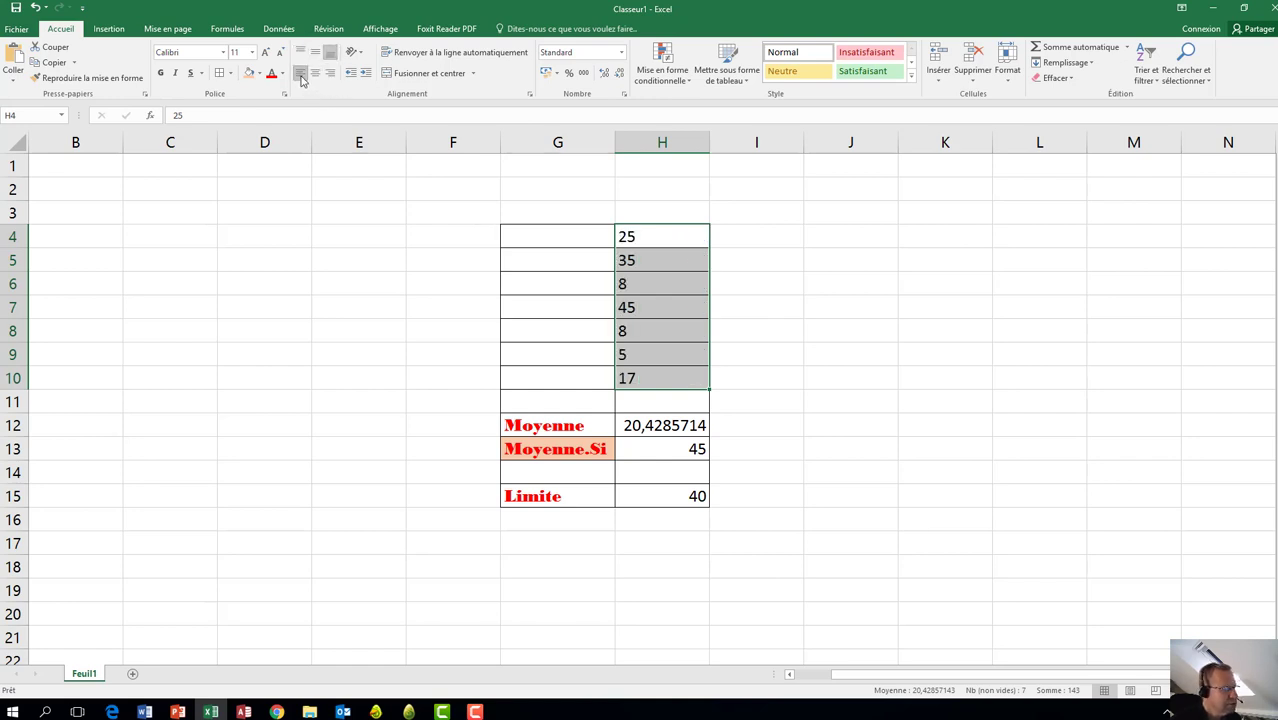
click(315, 74)
click(330, 74)
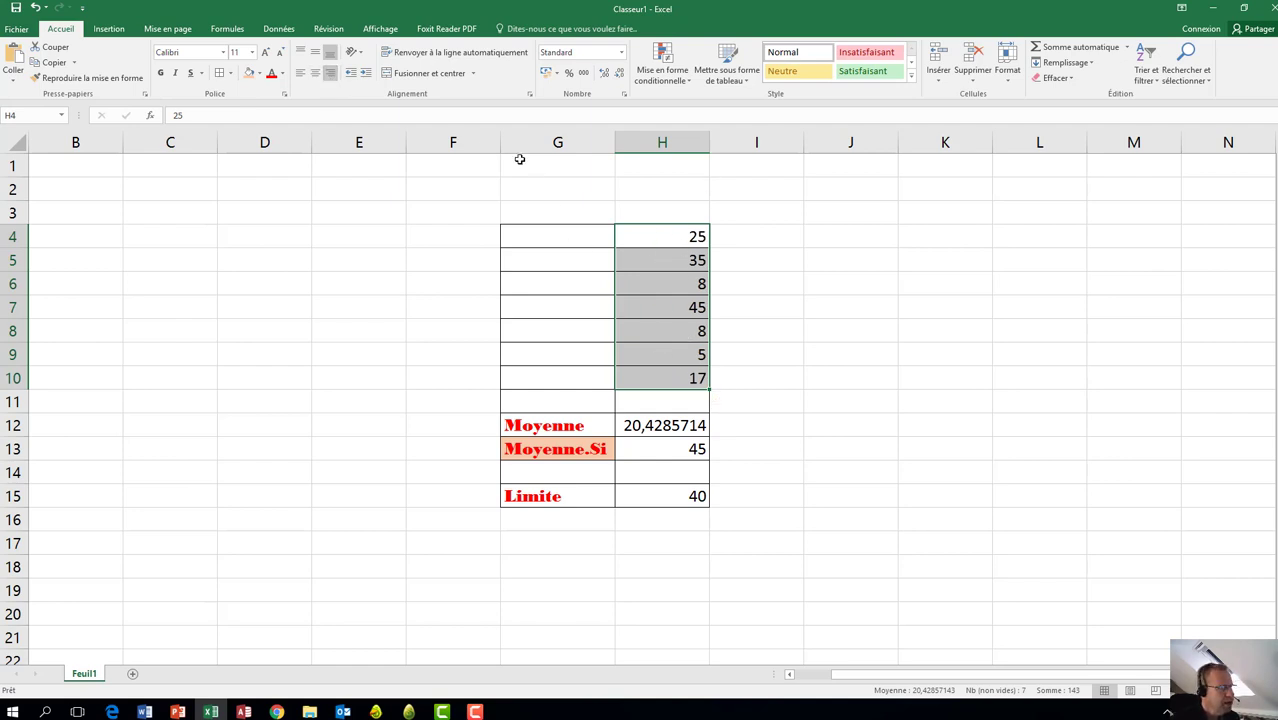
Step: Try angling the text in H4:H10 counterclockwise and clockwise, and try the vertical text orientation
click(362, 55)
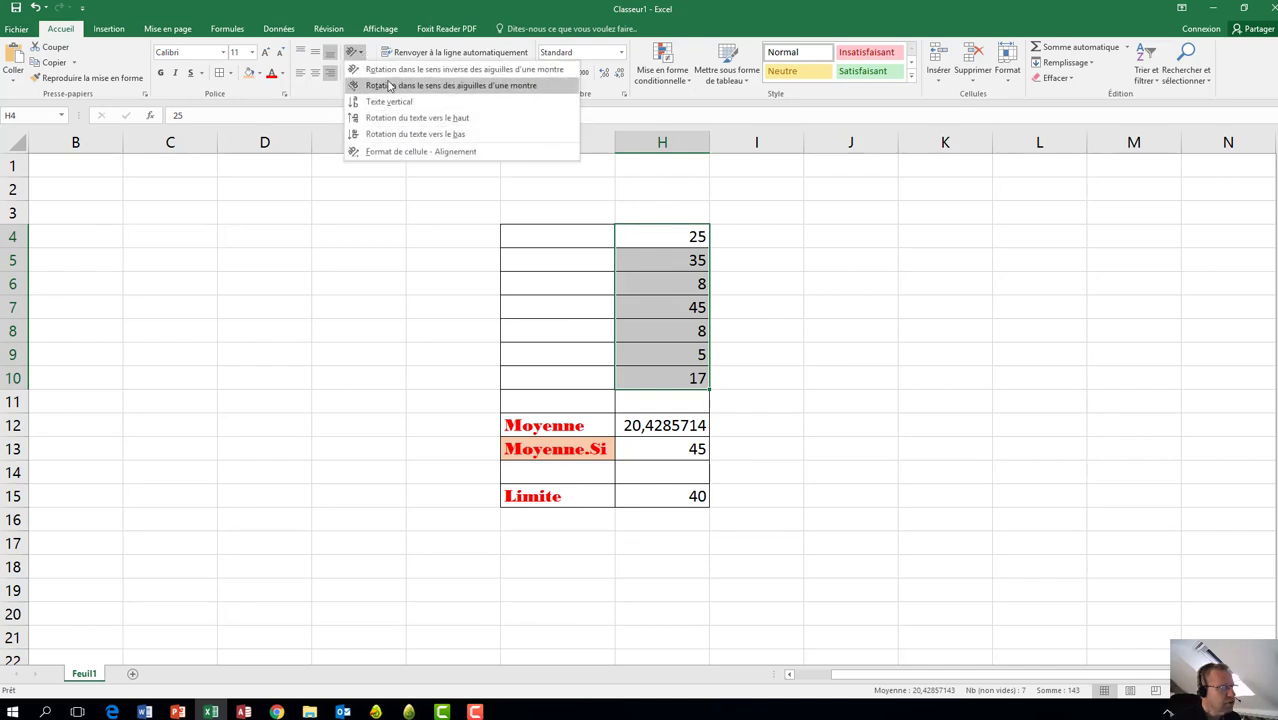
click(391, 70)
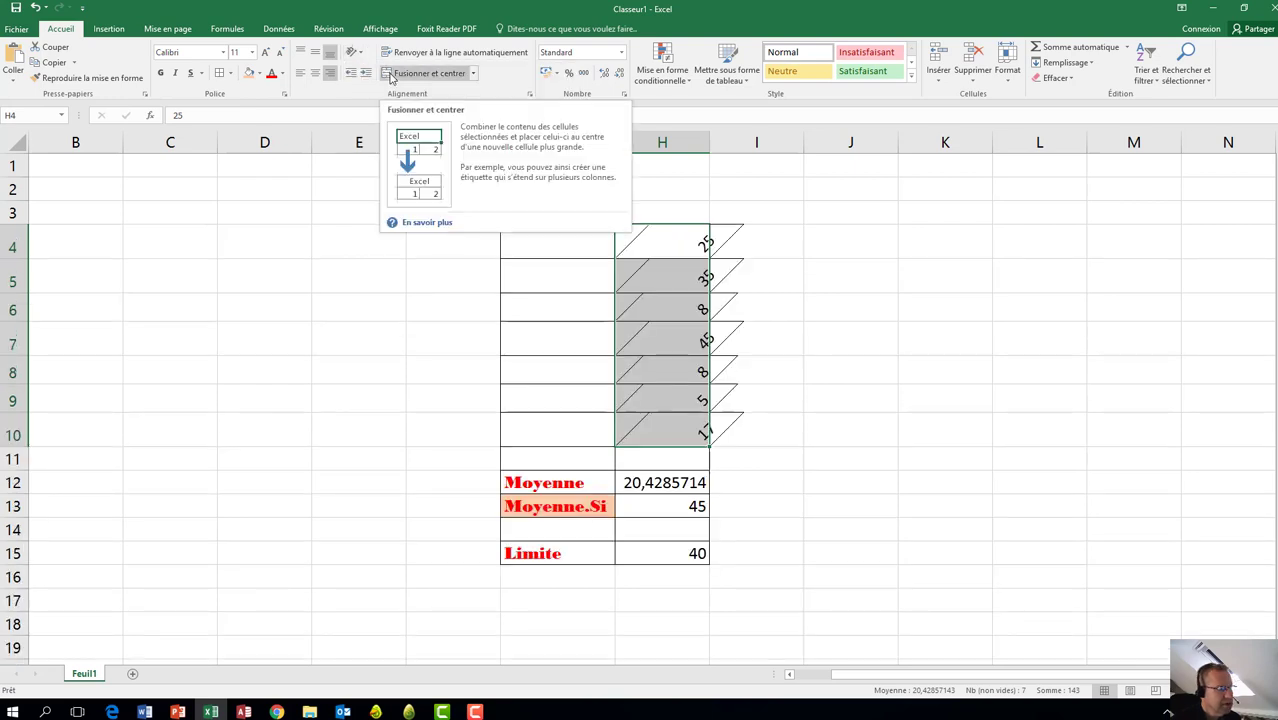
click(352, 51)
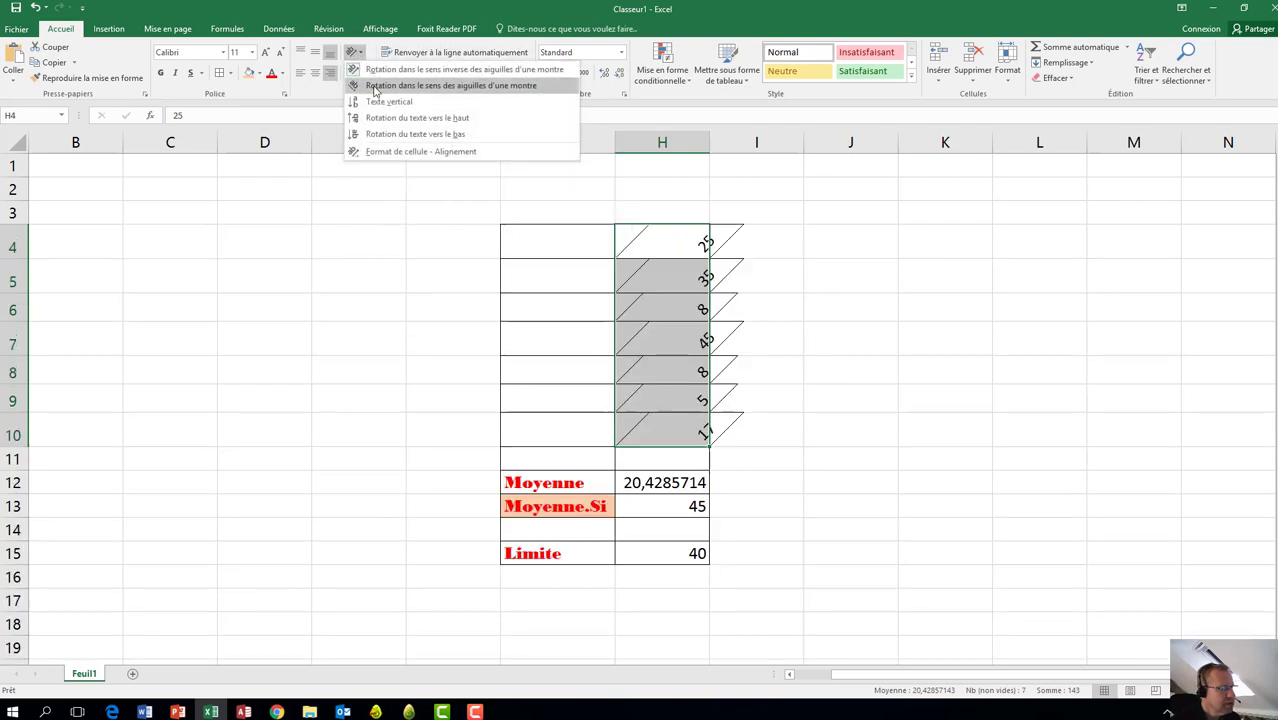
click(385, 86)
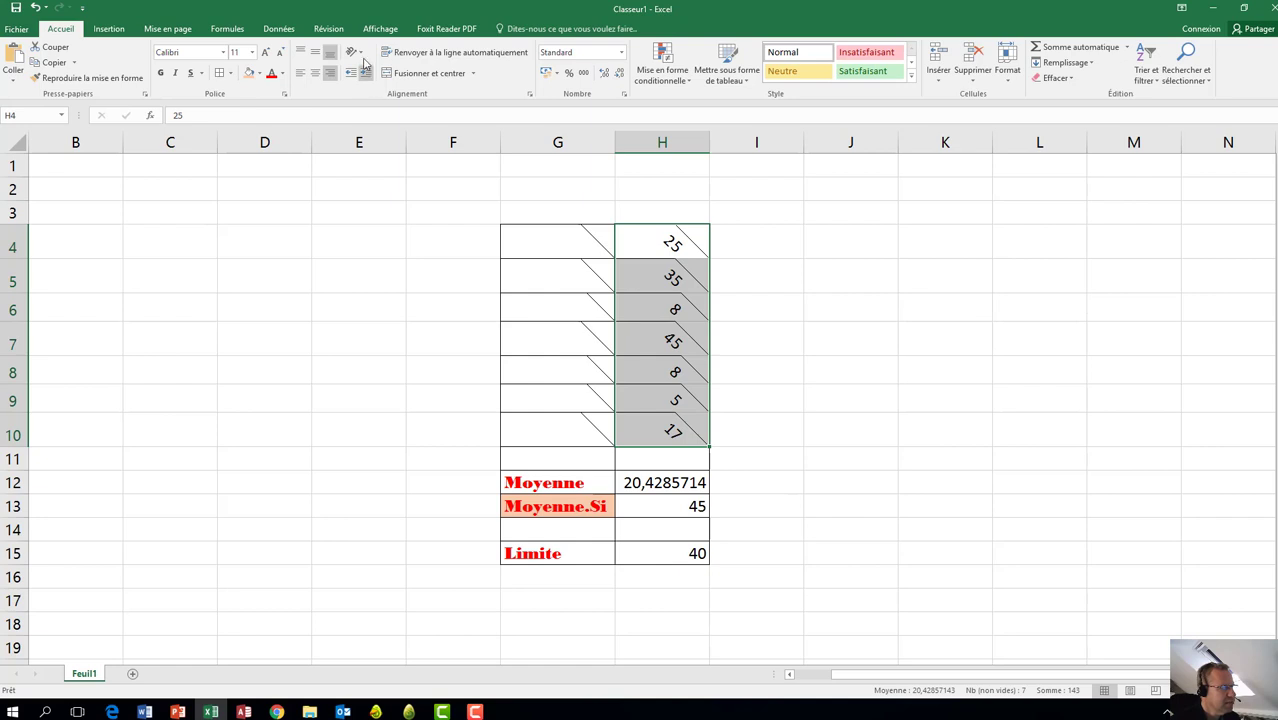
click(355, 52)
click(380, 103)
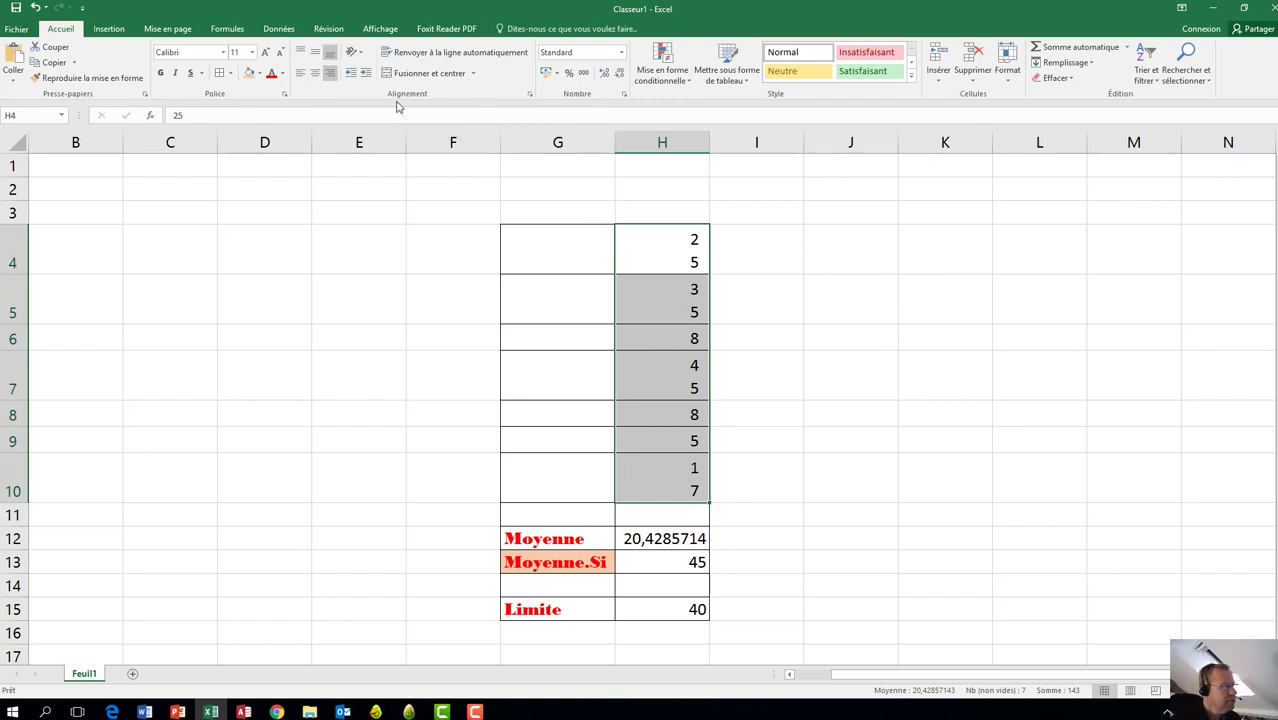
Step: Set the text orientation of H4:H10 to 0 degrees in the cell alignment settings
click(530, 95)
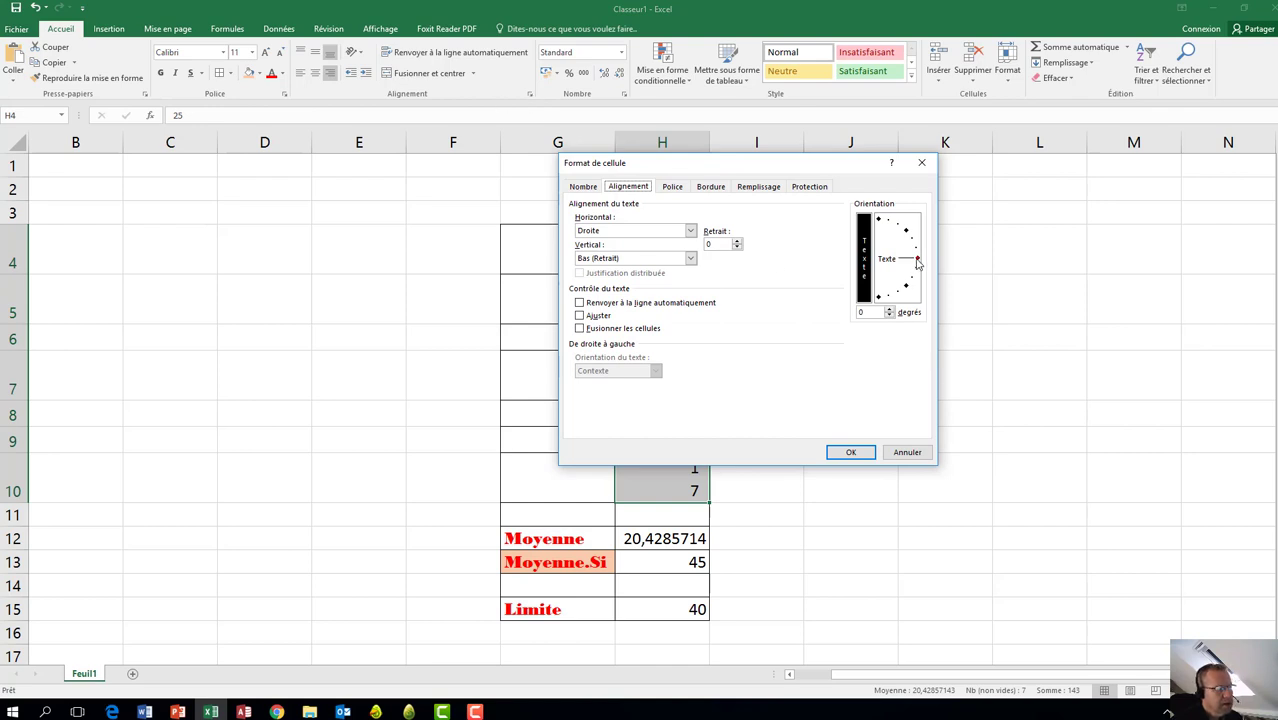
drag(709, 175, 930, 213)
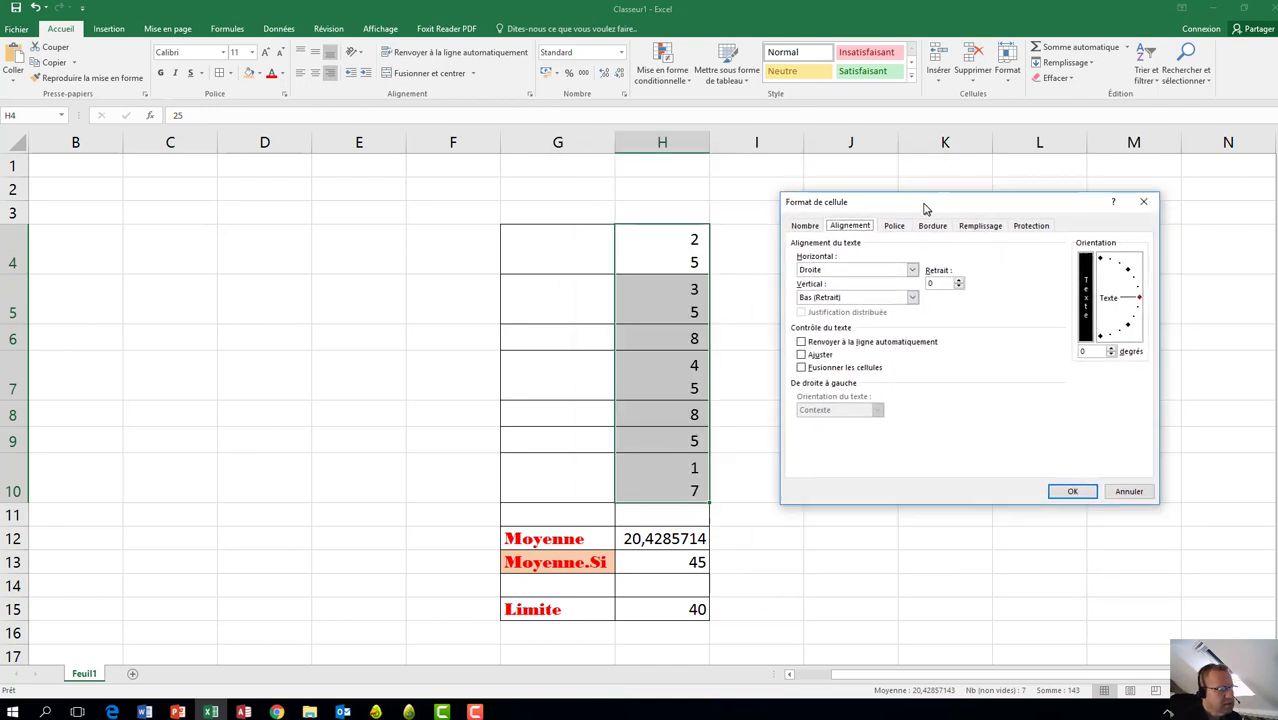
click(1139, 299)
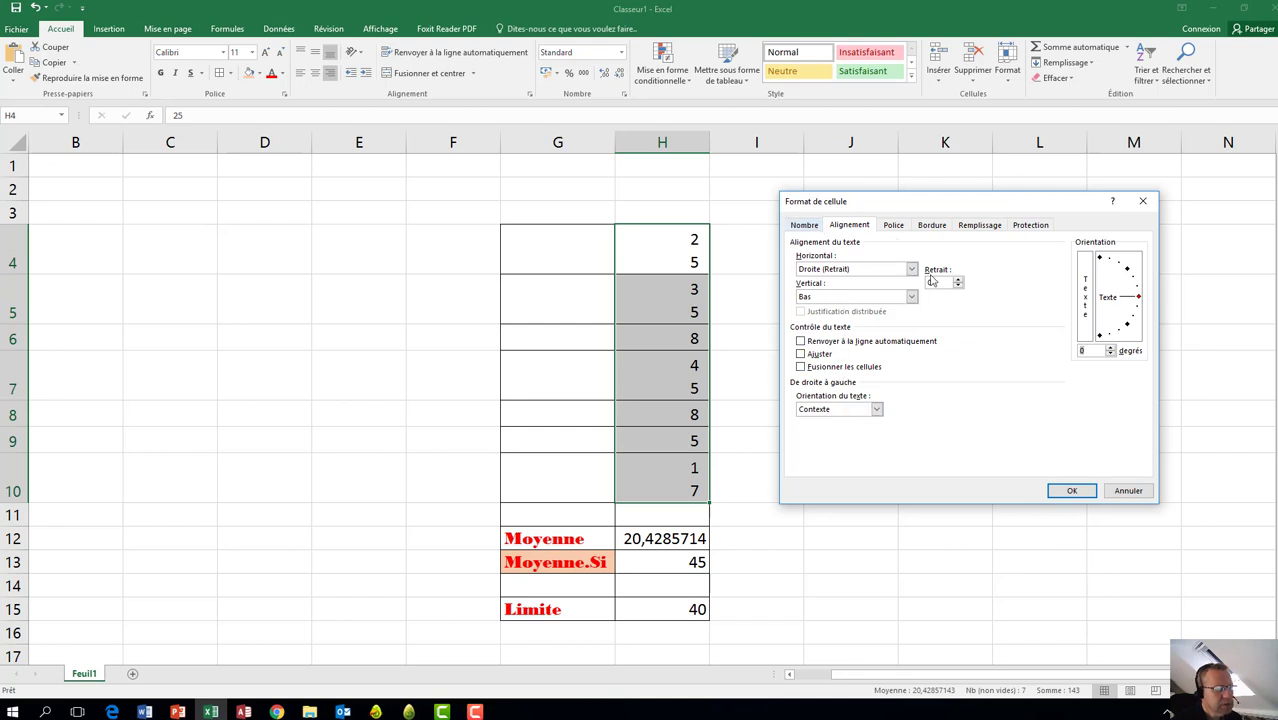
click(1072, 489)
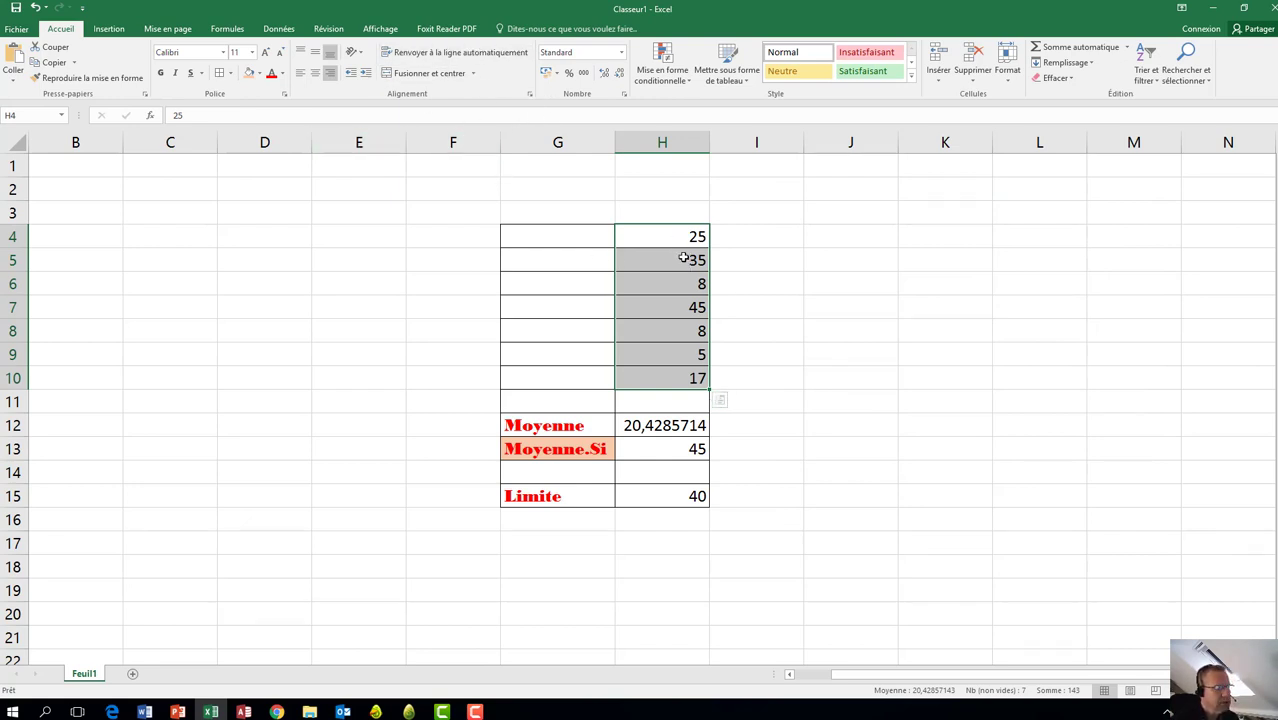
Step: Apply the Nombre number format to the values in H4:H15
click(659, 236)
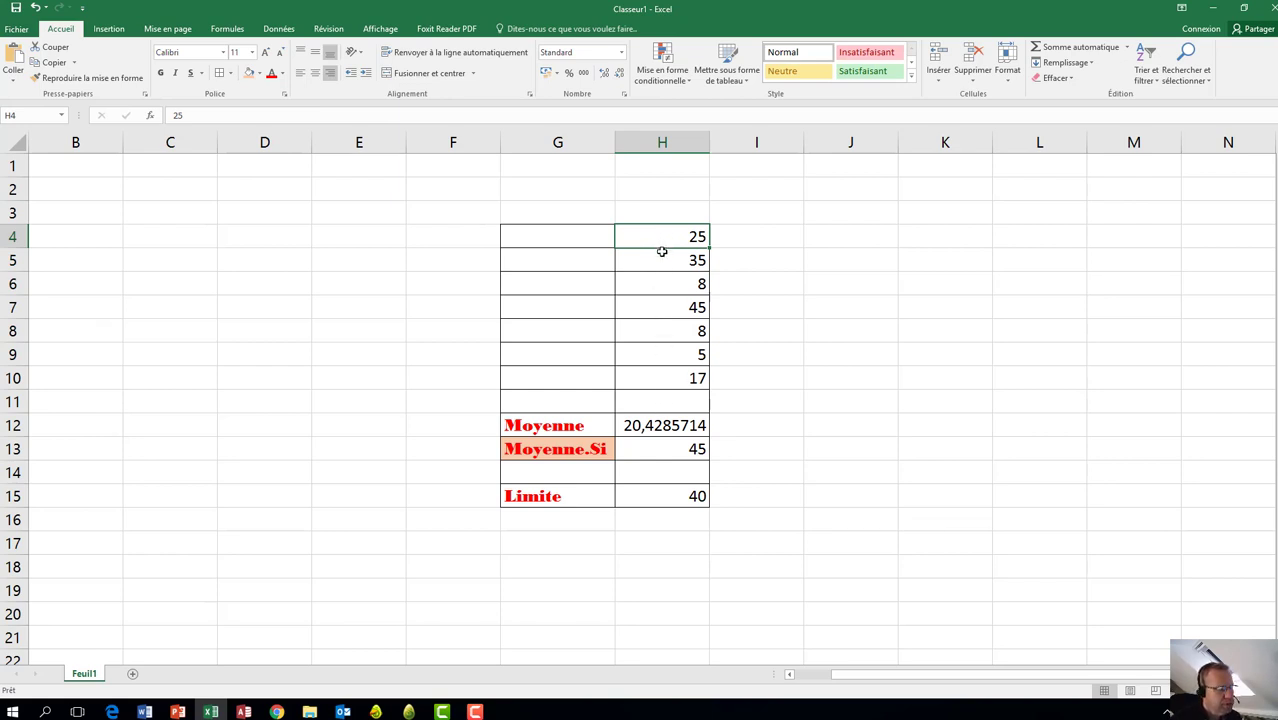
drag(661, 251, 679, 489)
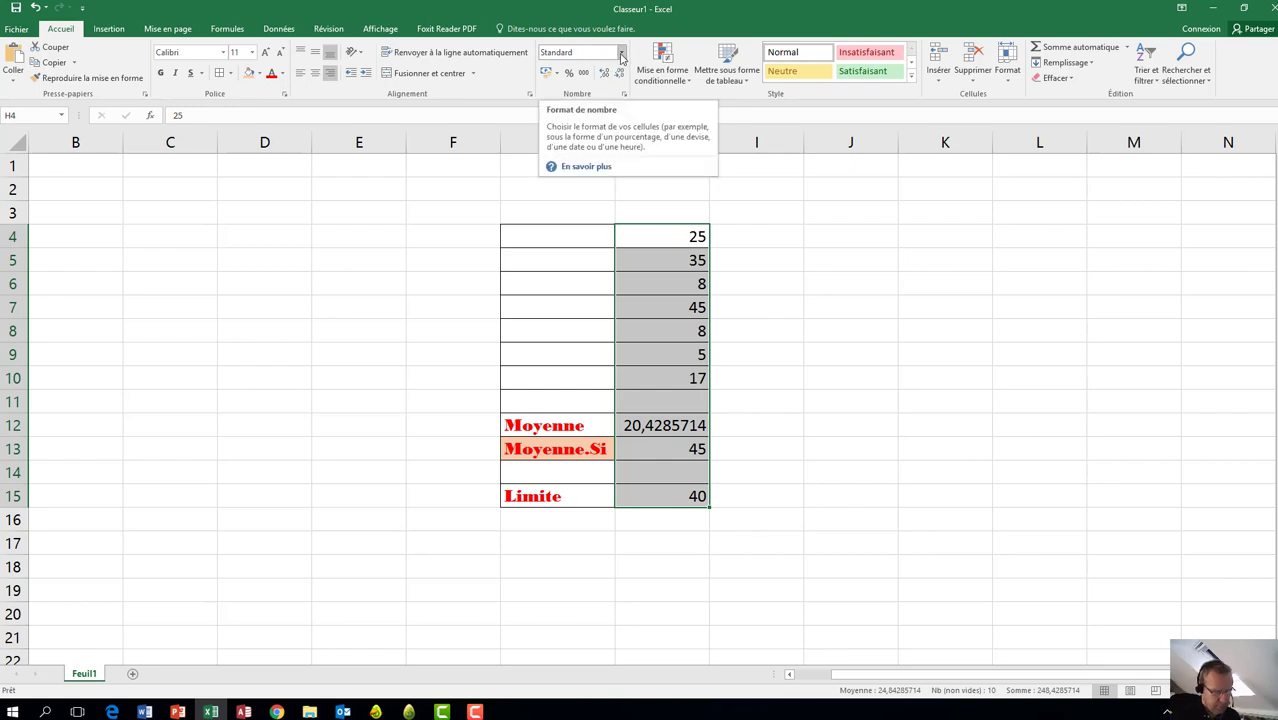
click(621, 53)
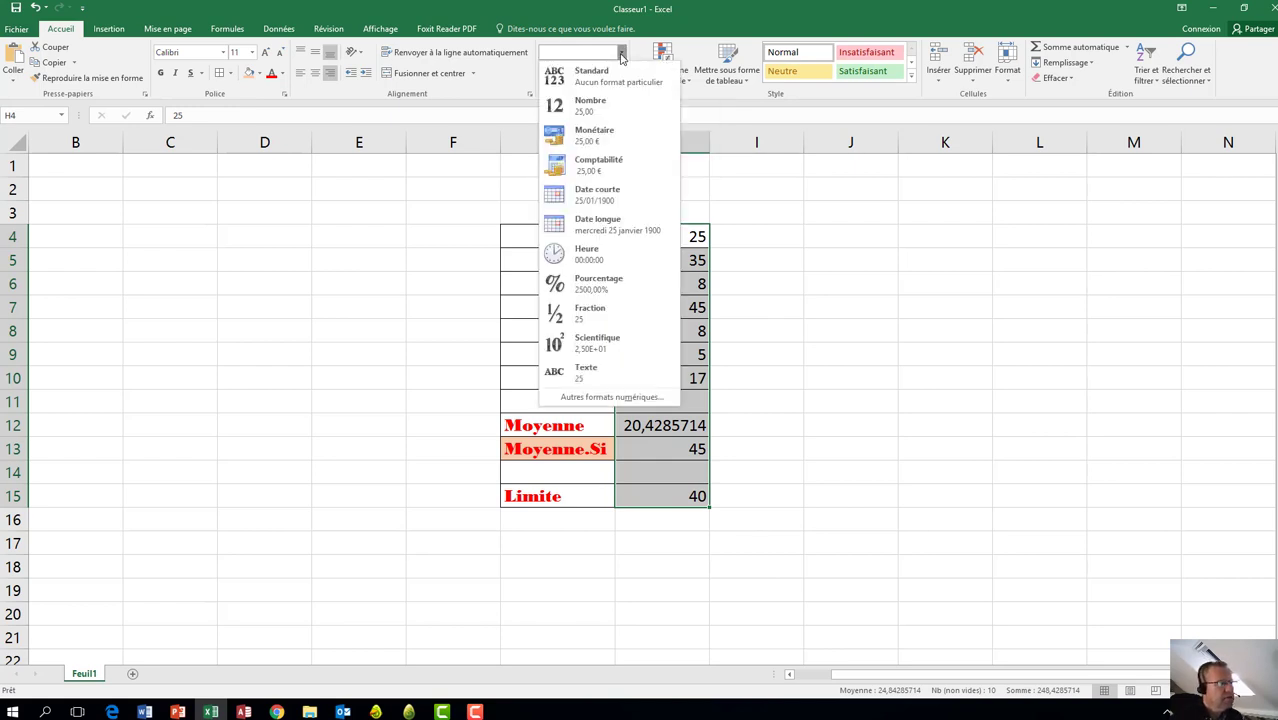
click(608, 115)
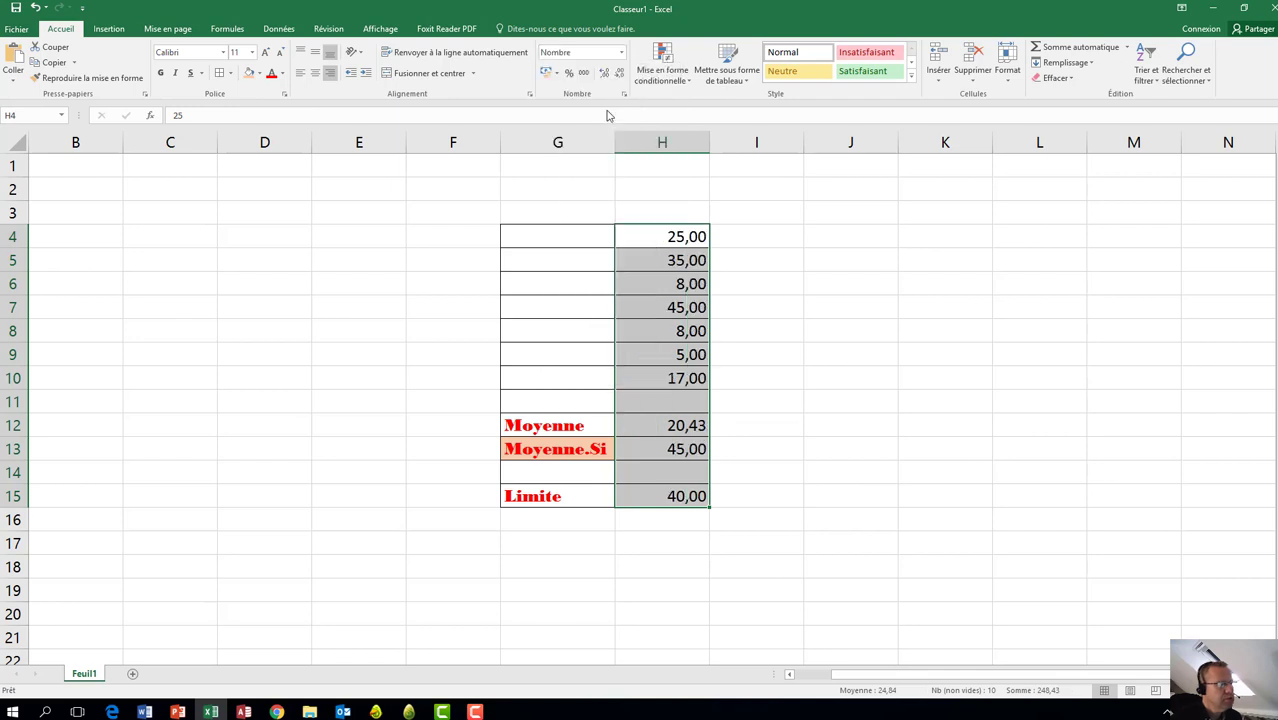
click(767, 240)
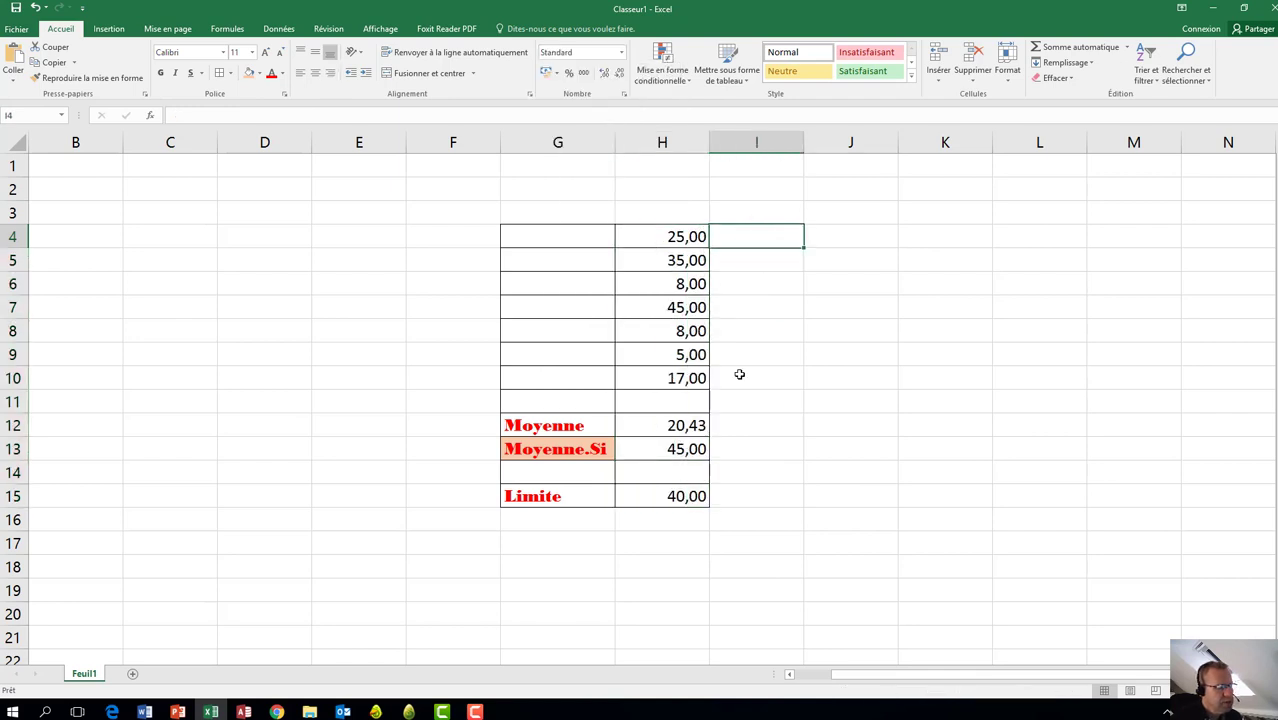
Step: Show one more decimal place for the Moyenne result in H12
click(700, 428)
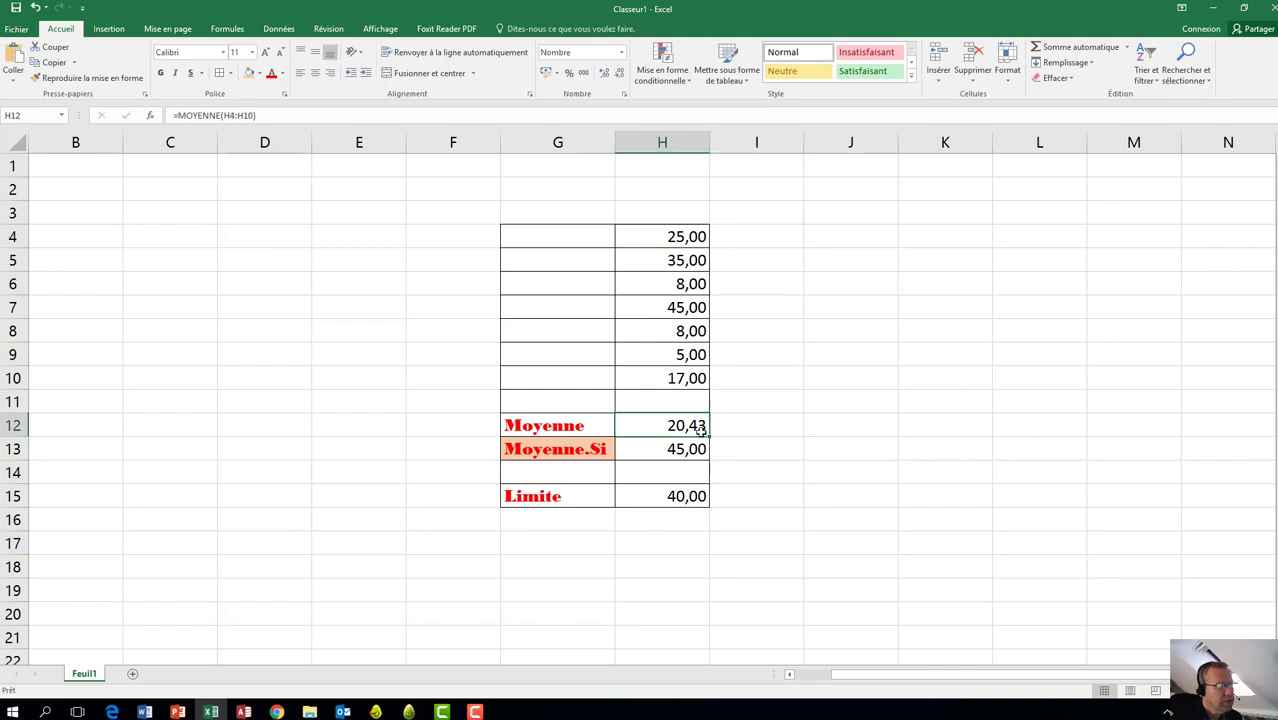
click(604, 74)
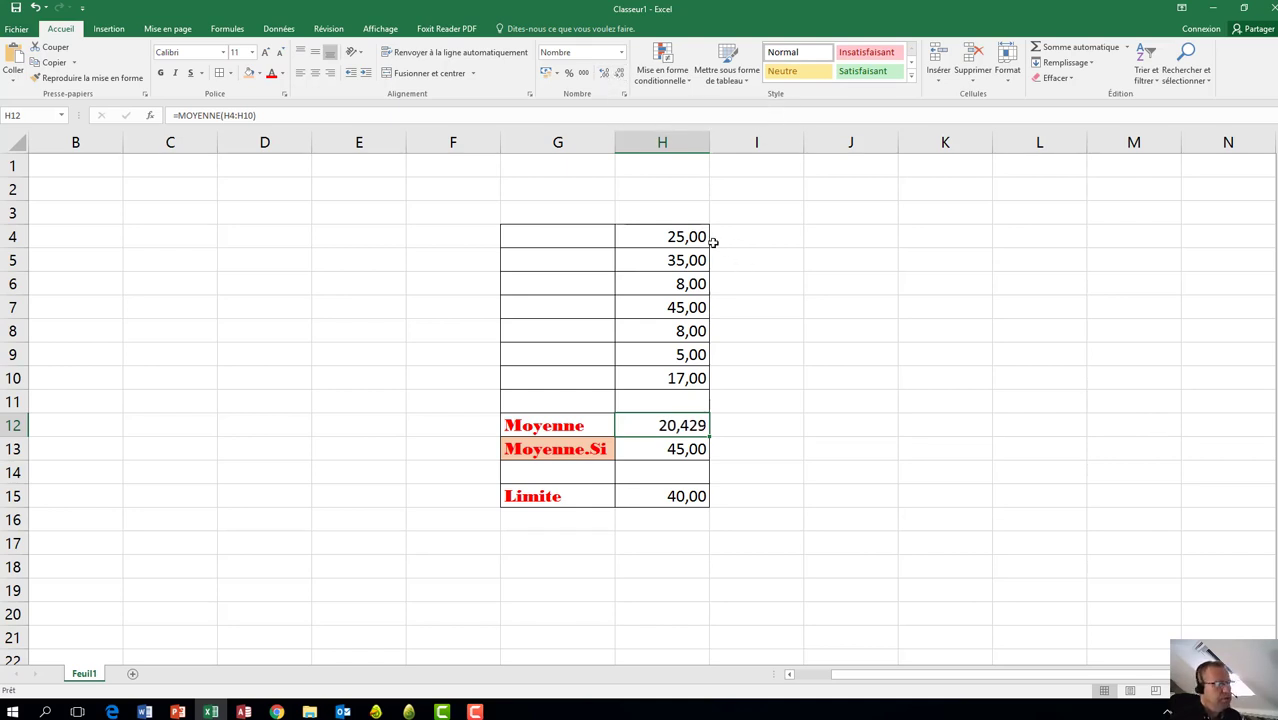
Step: Increase the decimal places of the values in H4:H15, and reduce them to two decimals
drag(683, 238, 676, 496)
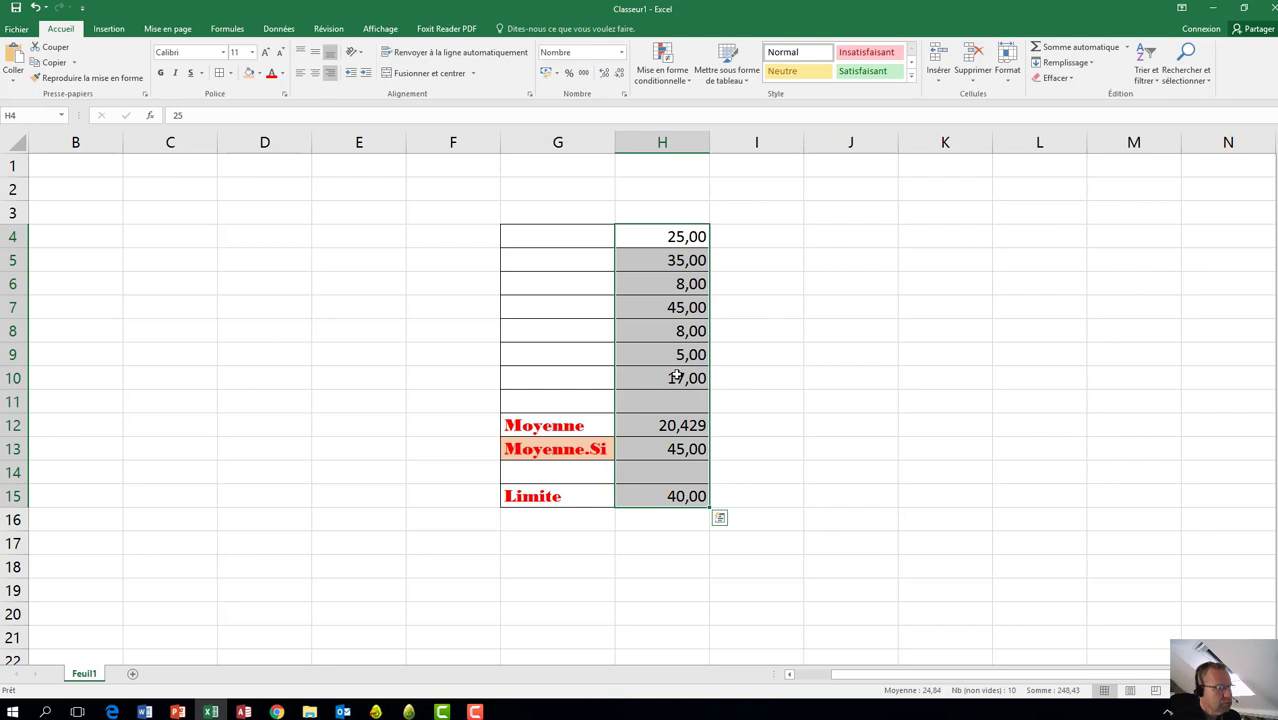
click(578, 56)
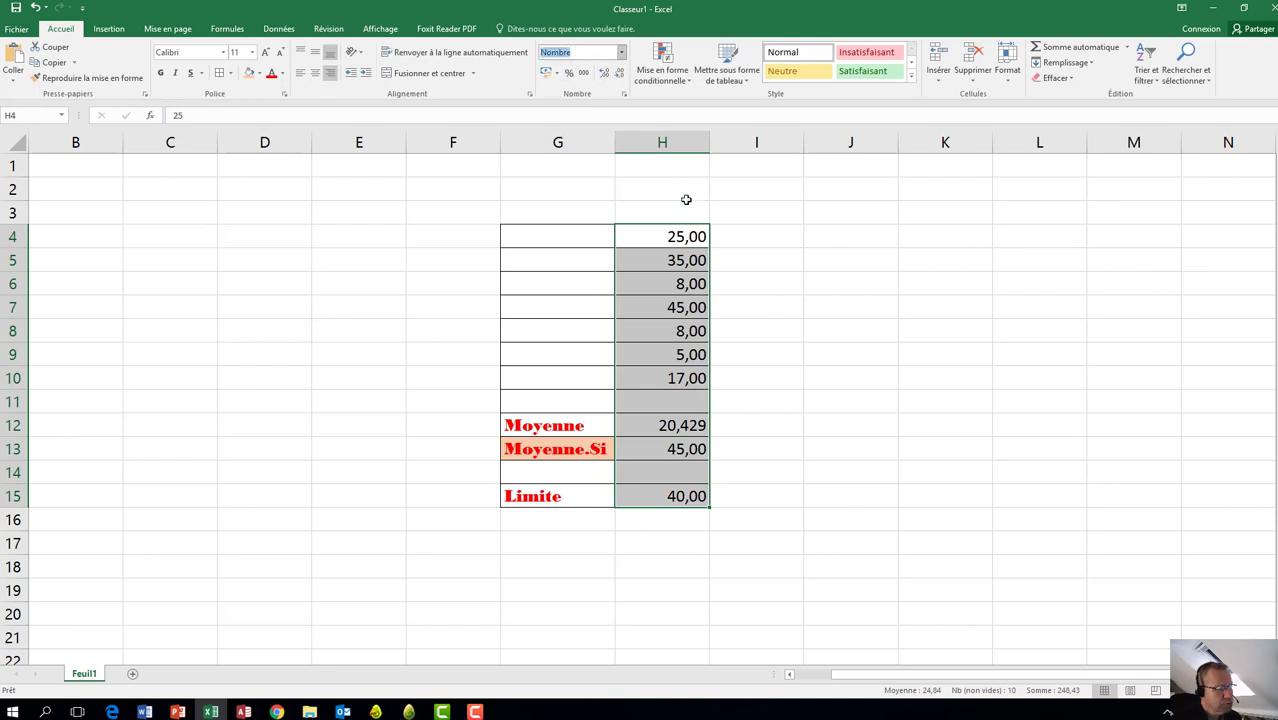
click(604, 74)
click(604, 74)
click(619, 74)
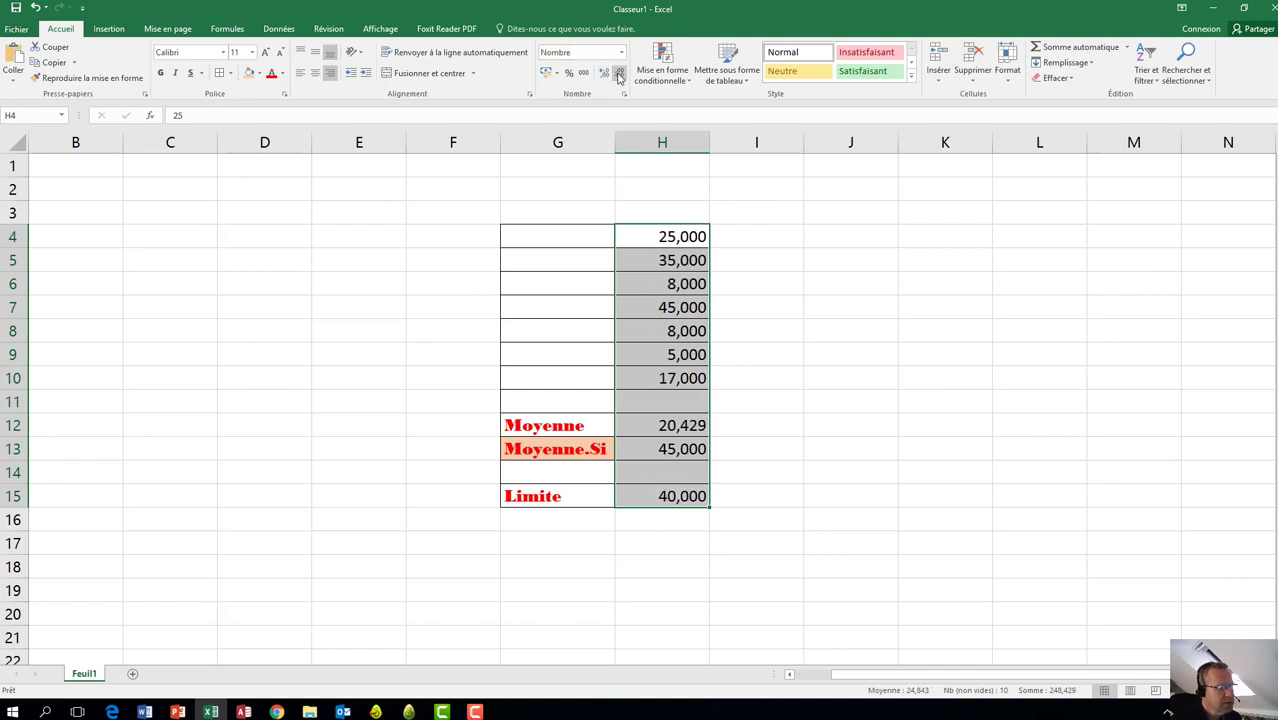
click(619, 75)
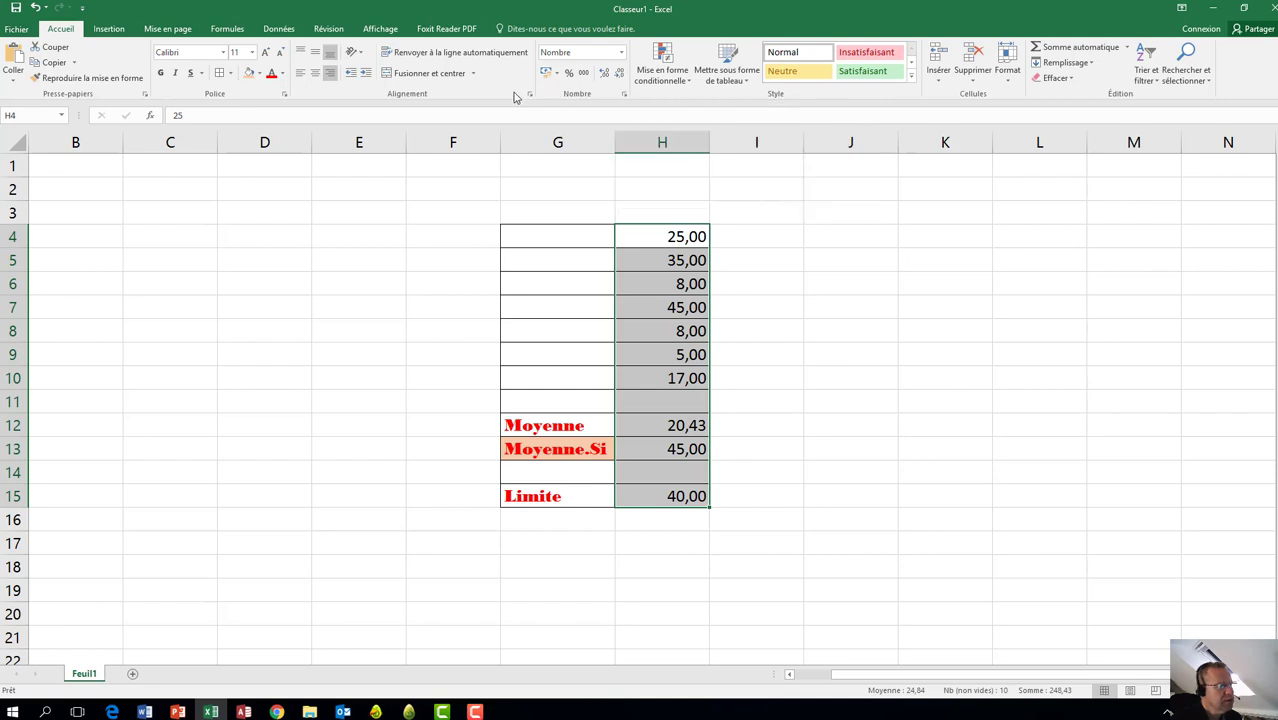
Step: Set the values in H4:H15 to 4 decimal places in the number format settings
click(624, 94)
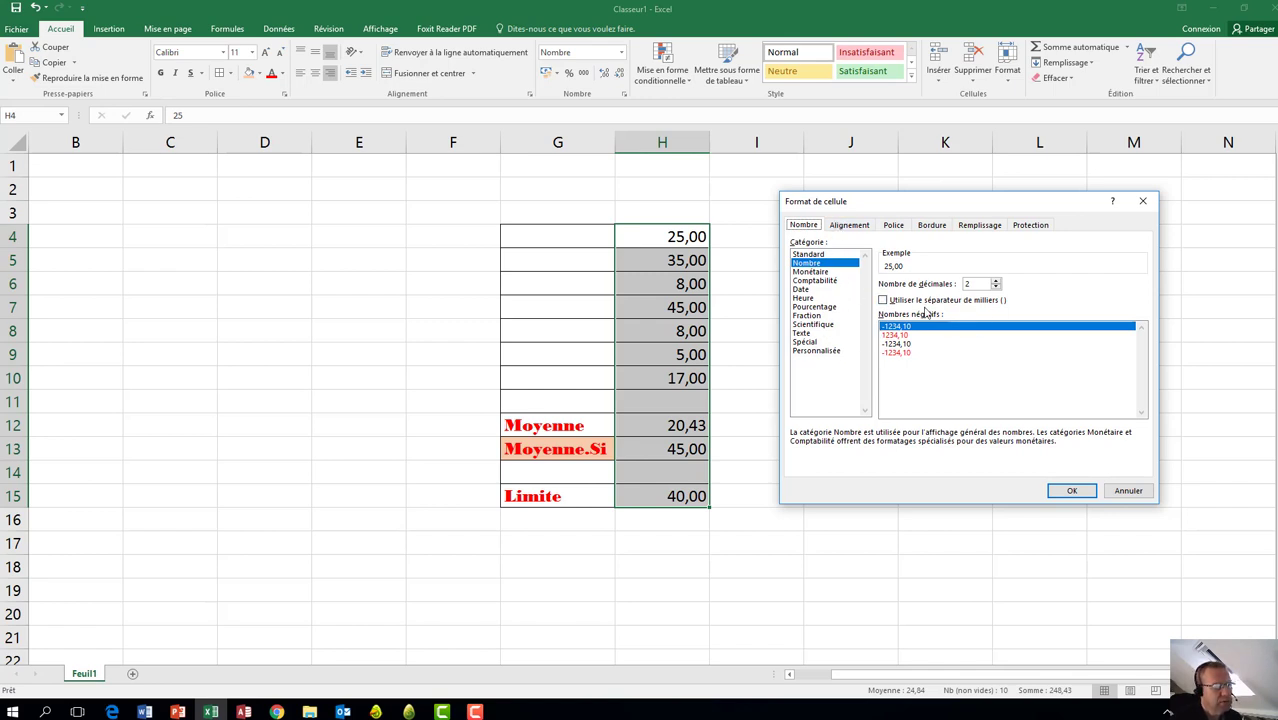
click(996, 282)
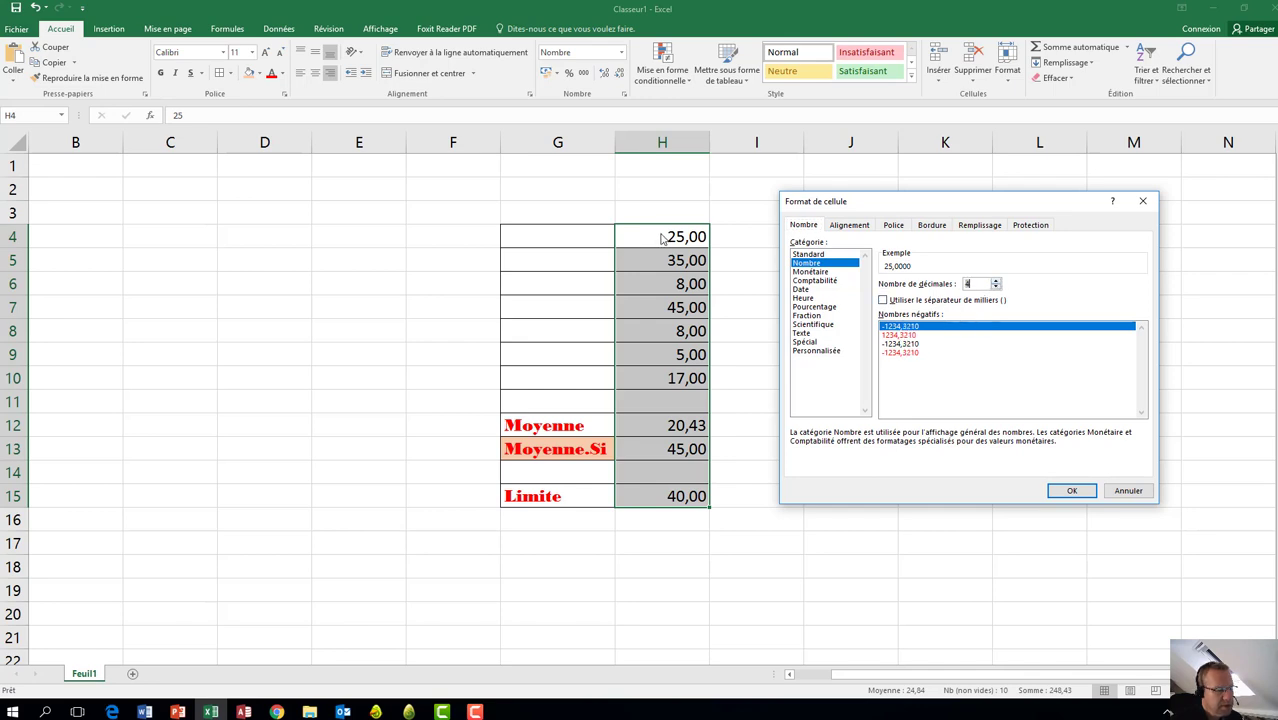
click(1073, 490)
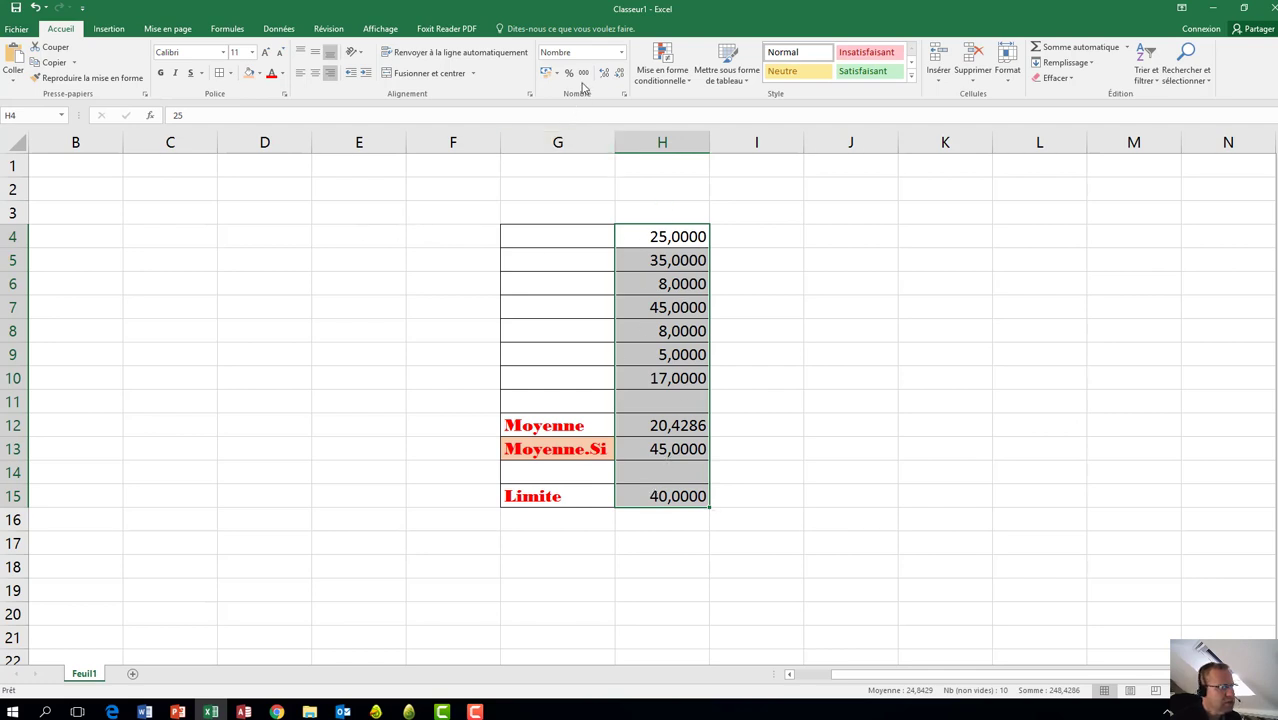
Step: Reduce the values in H4:H15 to two decimal places
click(618, 72)
click(618, 72)
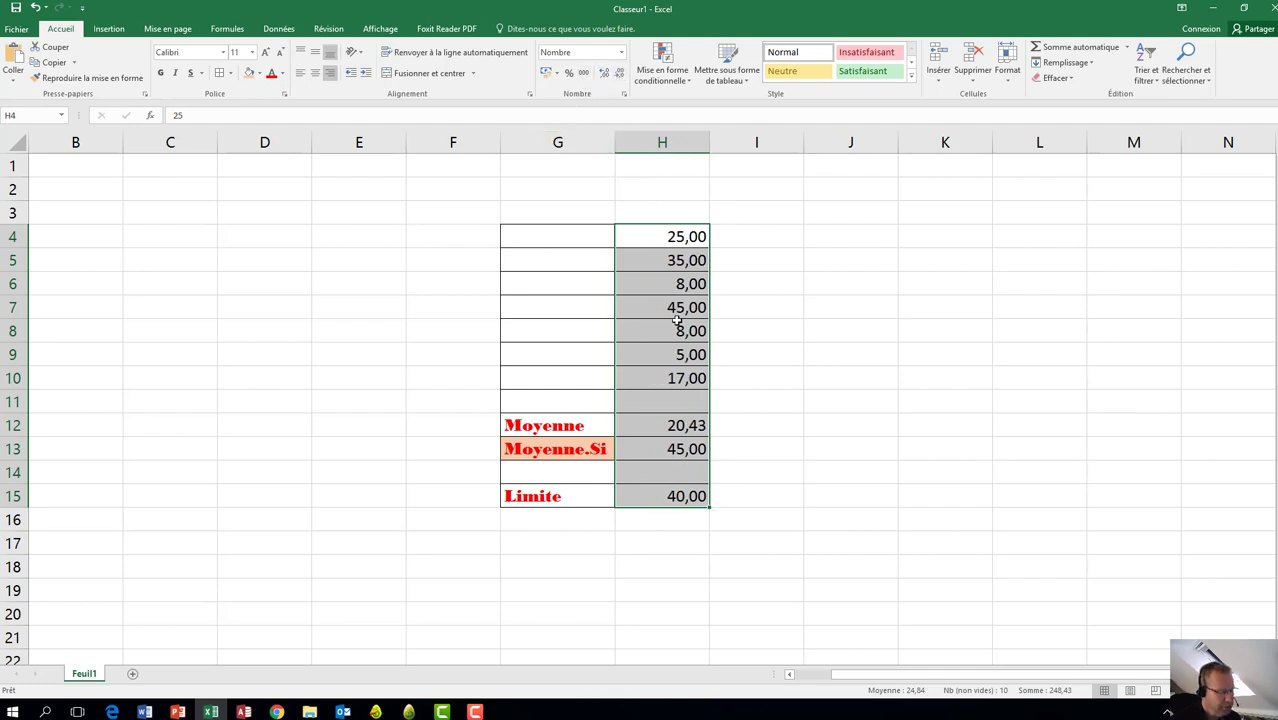
Step: Select the Moyenne label cell G12
click(582, 424)
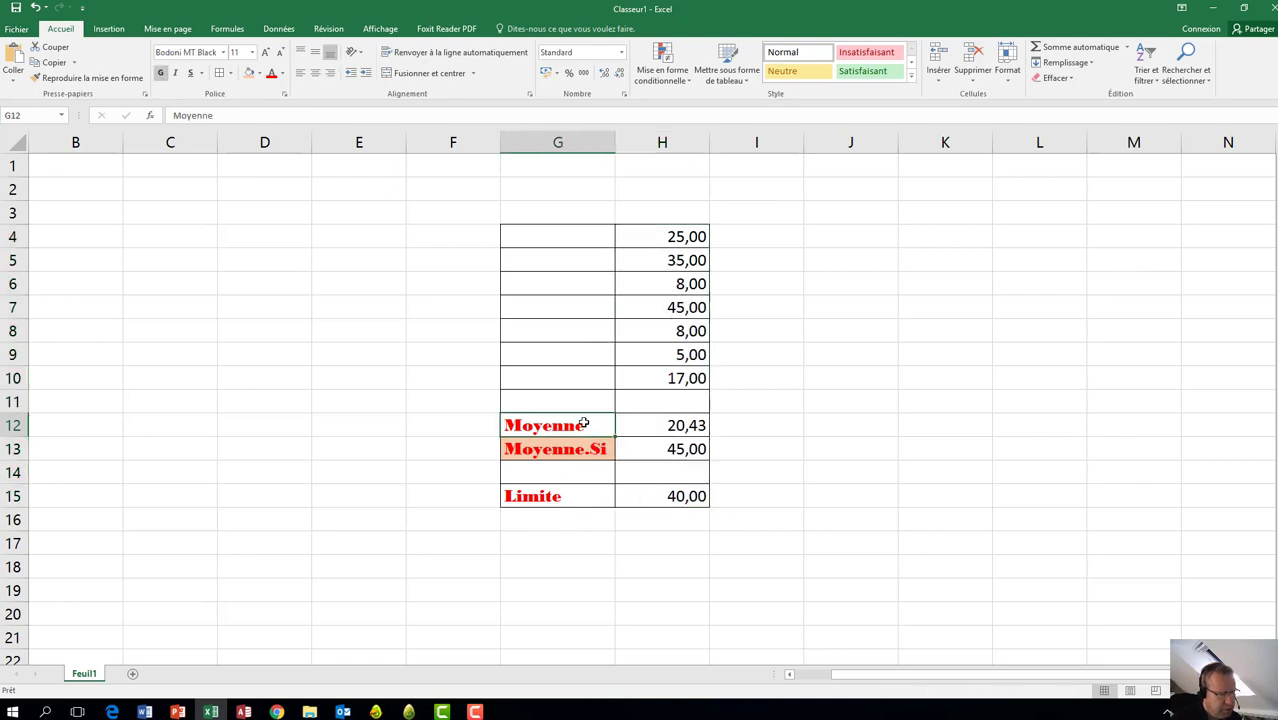